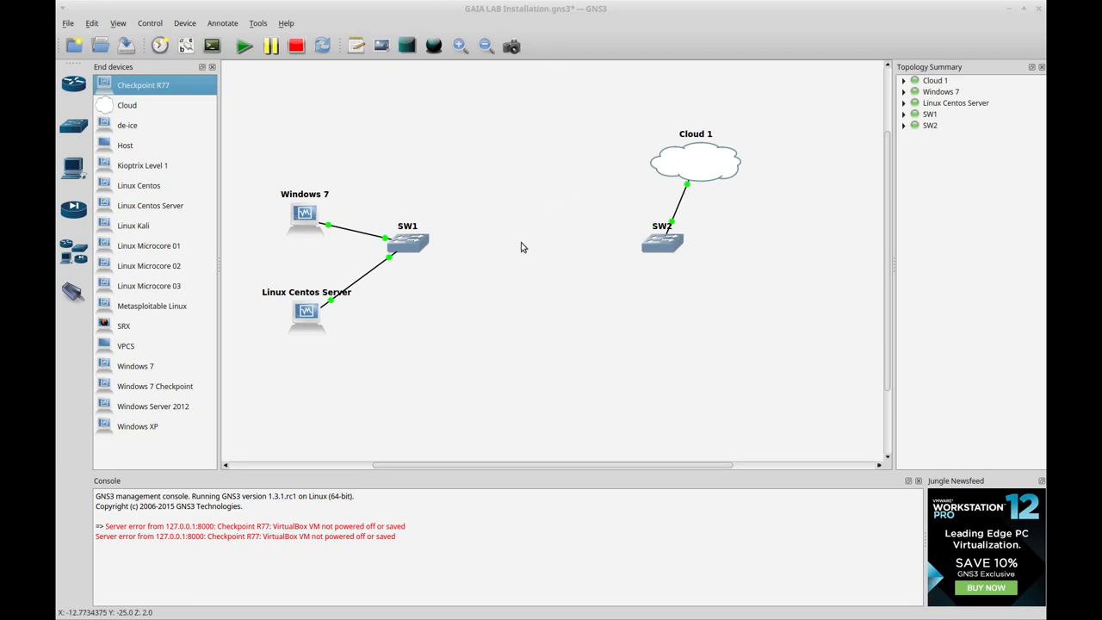
Step: Minimize the GNS3 GAIA LAB Installation window to reveal the desktop
click(1011, 10)
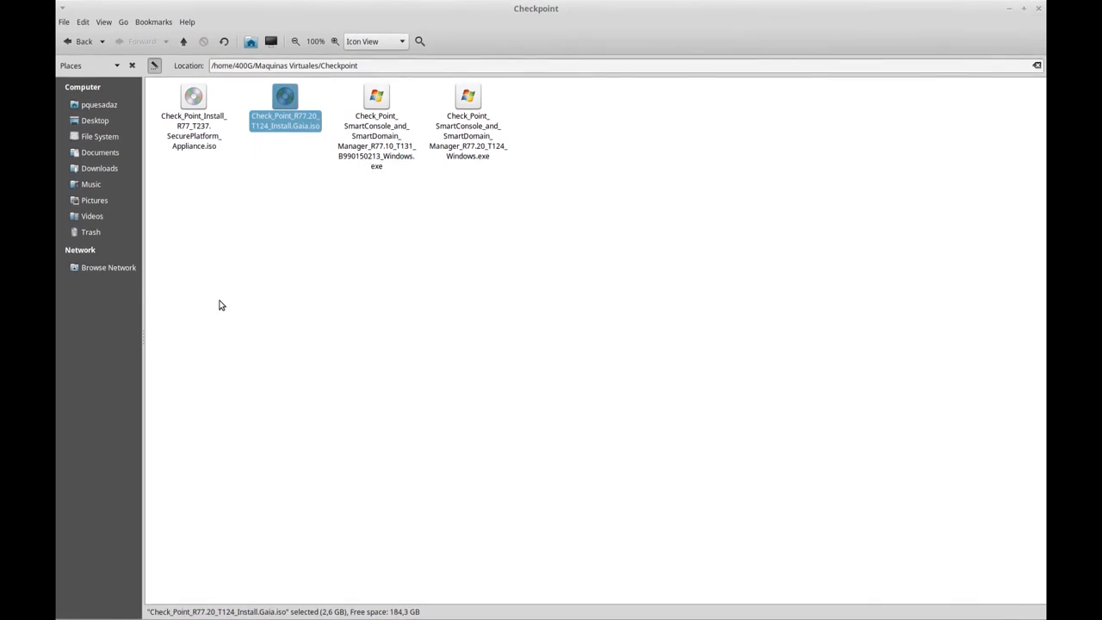
Step: In the Checkpoint folder, select the Gaia R77.20 install ISO and the R77.20 SmartConsole installer in turn
click(408, 364)
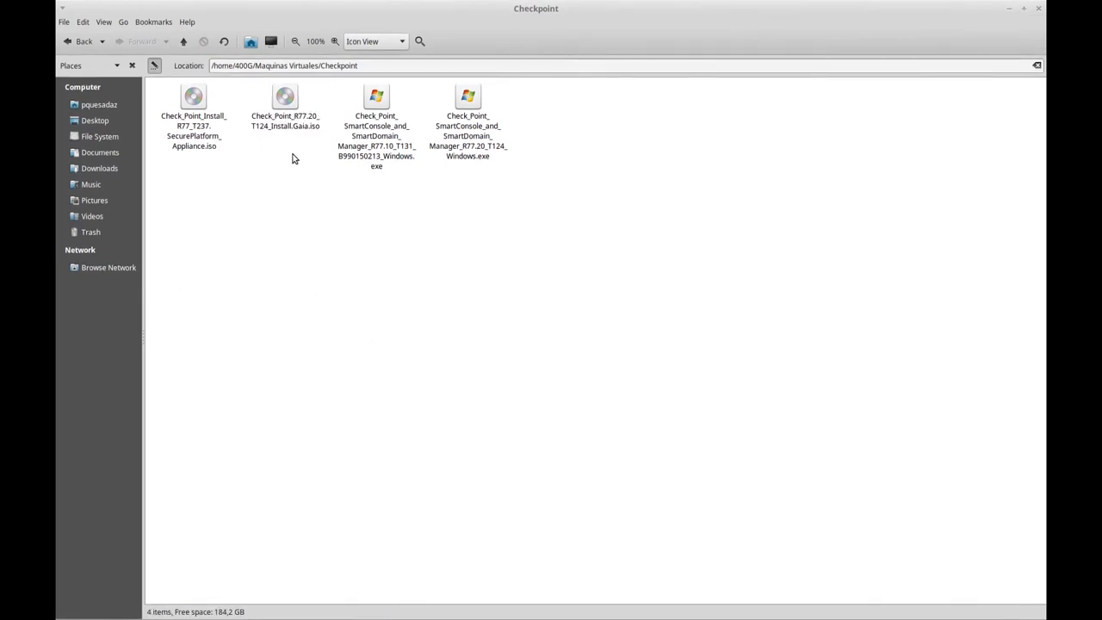
click(287, 96)
click(302, 278)
click(285, 98)
click(303, 263)
click(285, 99)
click(304, 310)
click(284, 110)
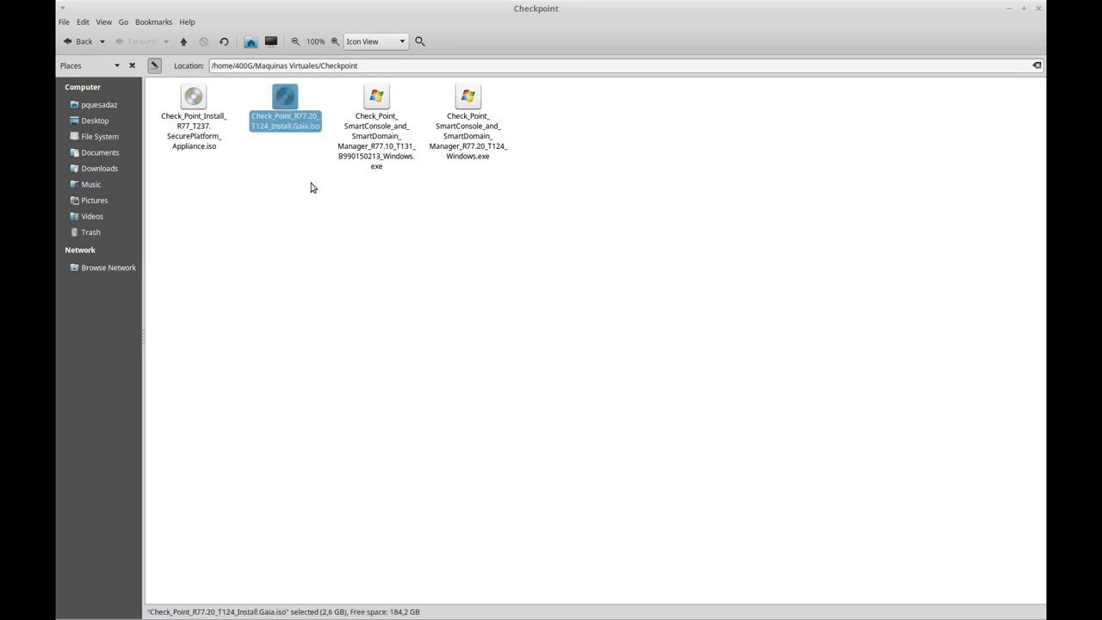
click(470, 123)
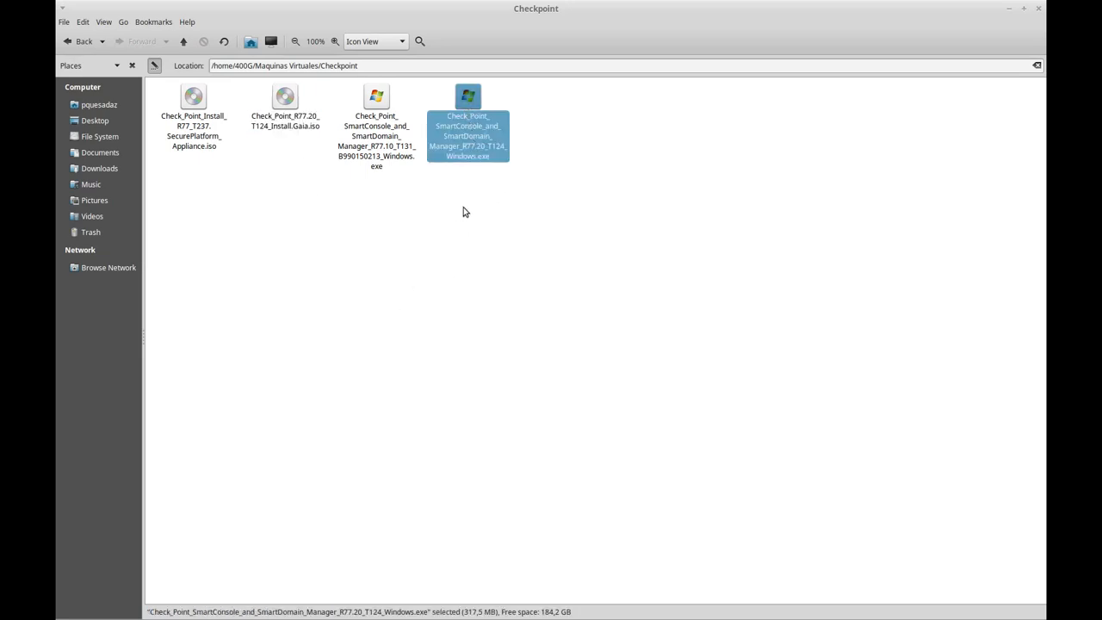
click(485, 219)
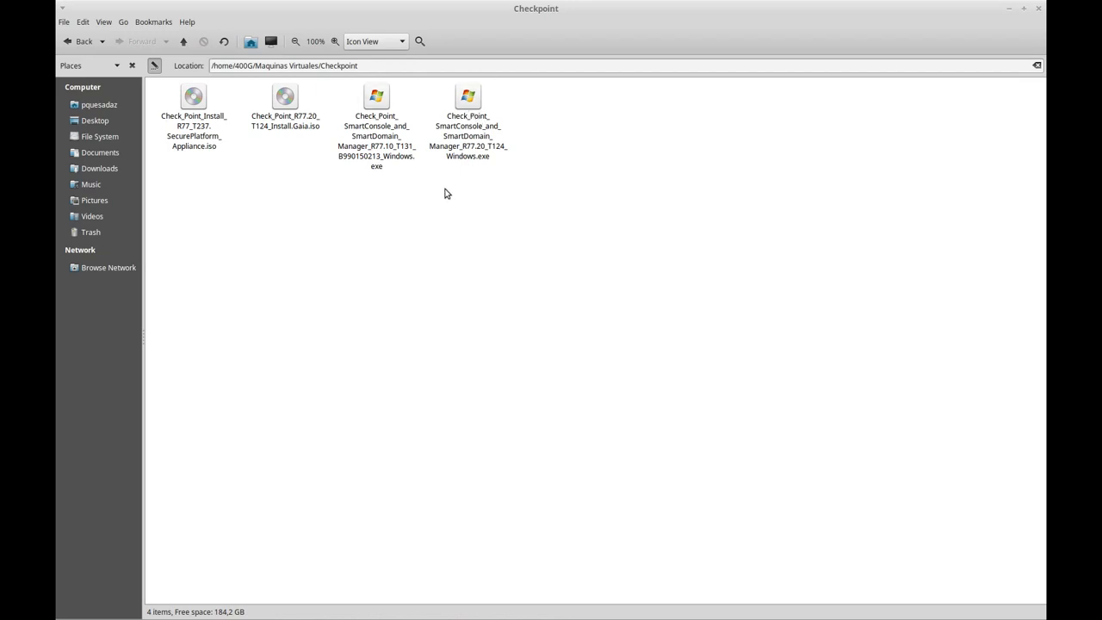
click(286, 111)
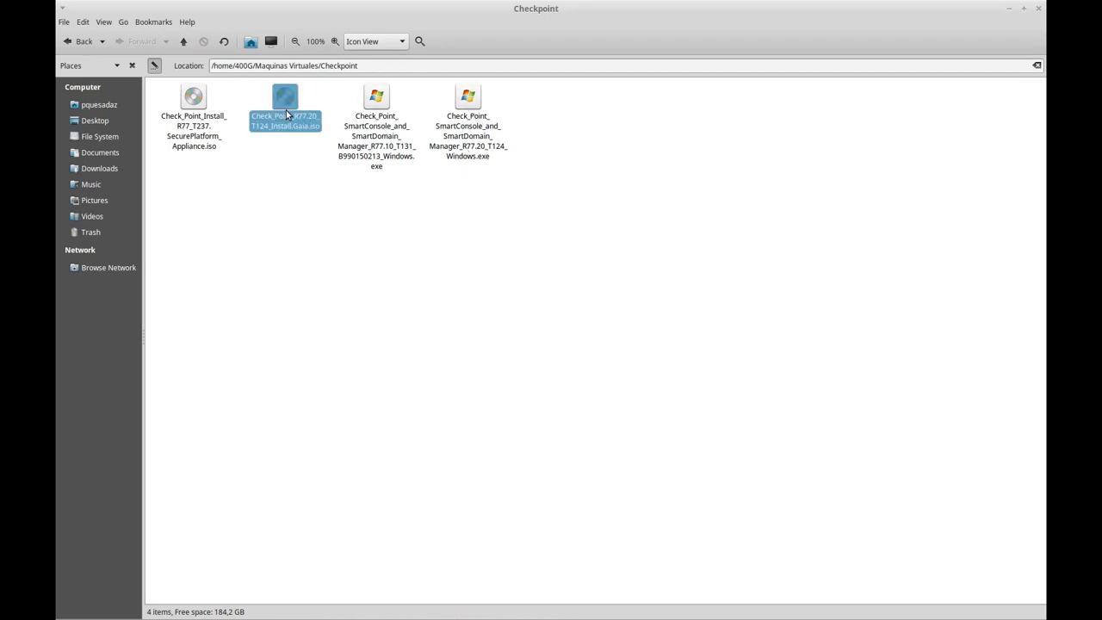
click(457, 305)
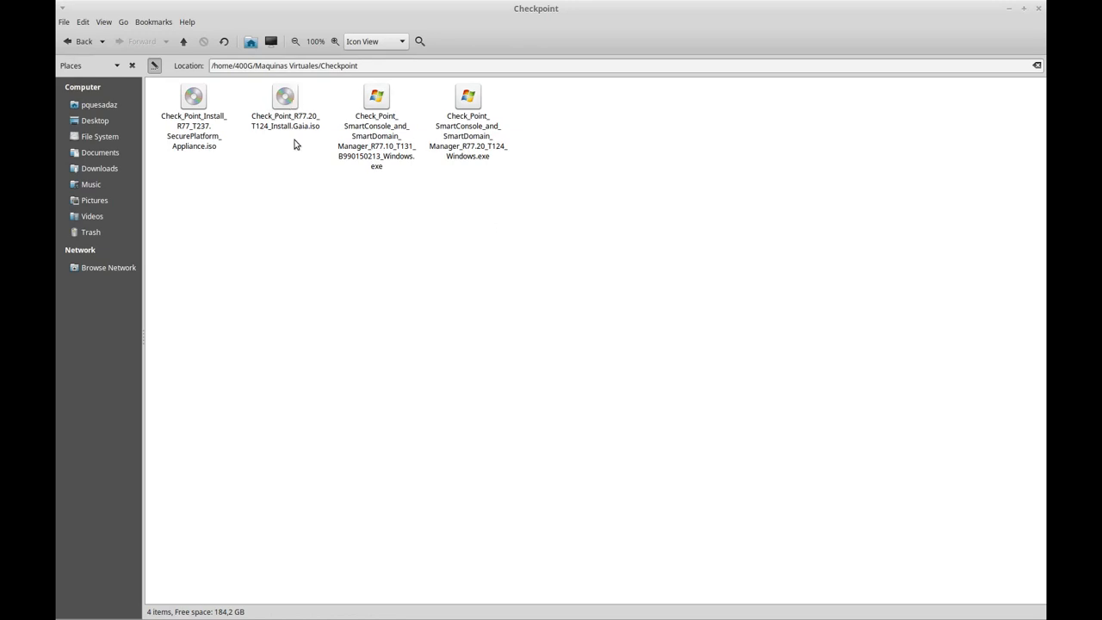
click(469, 119)
Step: Compare the Gaia R77.20 ISO with the R77.20 and R77.10 SmartConsole installers, then minimize the folder
click(285, 105)
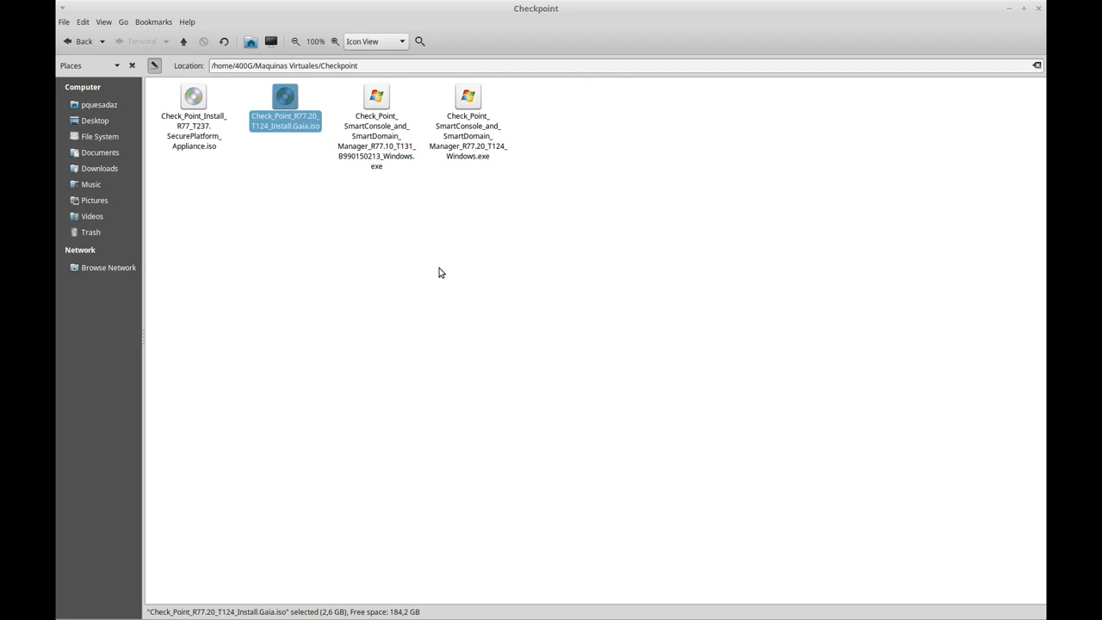
click(439, 273)
click(288, 120)
click(482, 284)
click(285, 99)
click(385, 334)
click(469, 128)
click(280, 108)
click(424, 272)
click(461, 155)
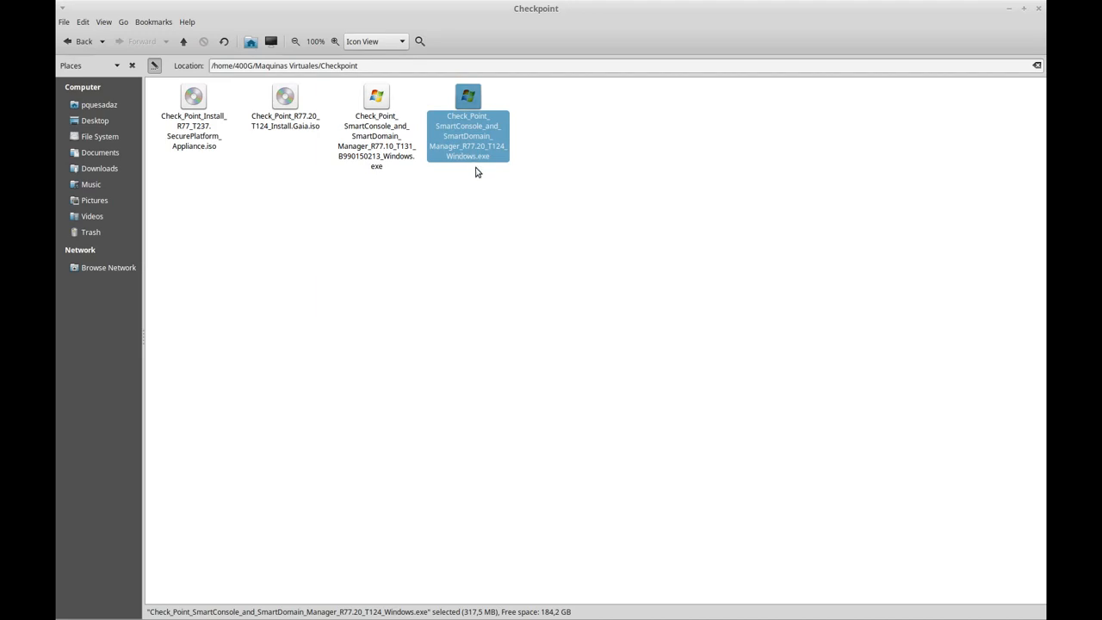
click(379, 161)
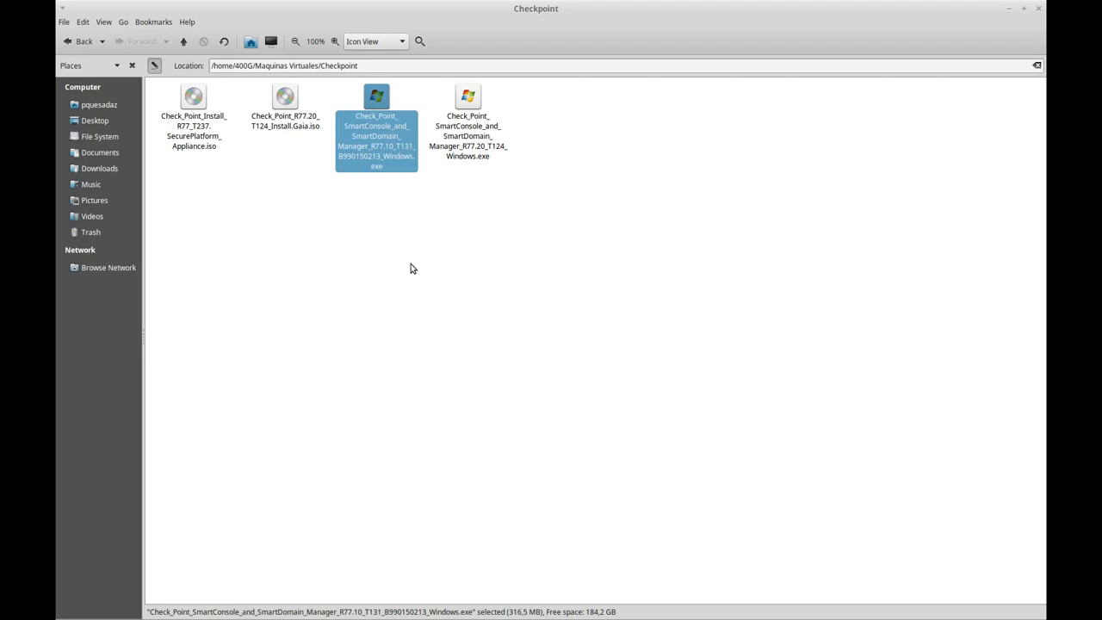
click(496, 261)
click(284, 99)
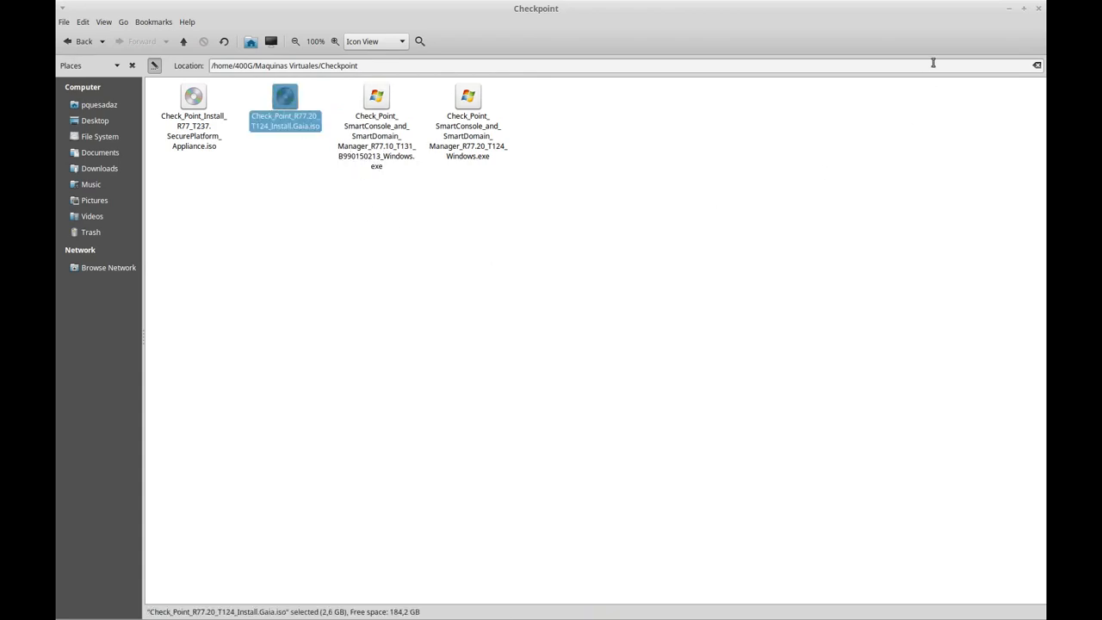
click(1010, 8)
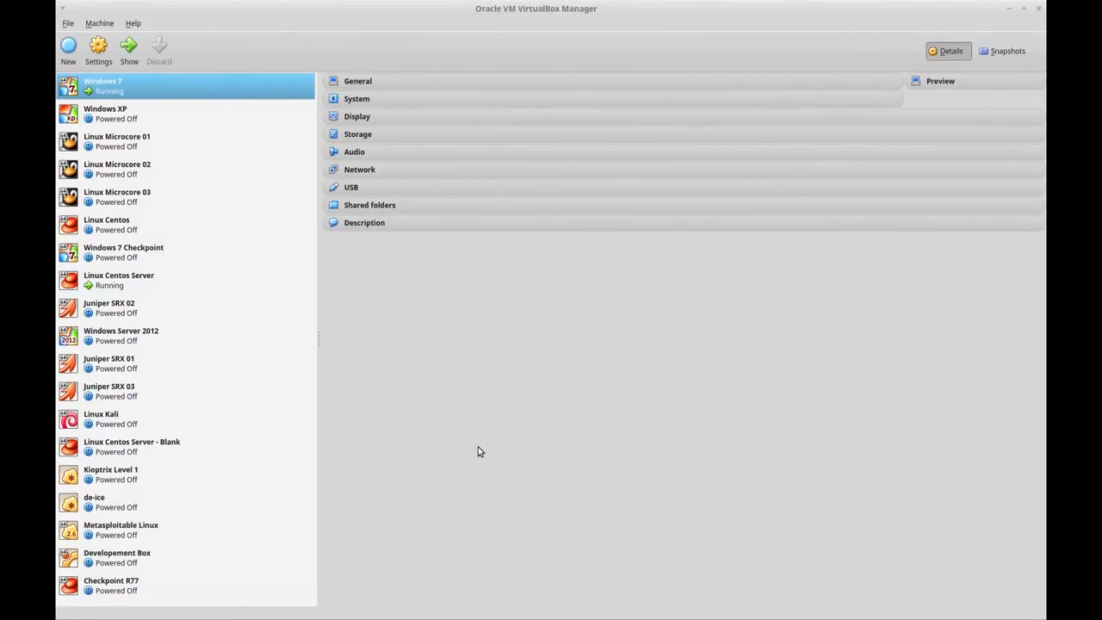
Step: Start a new virtual machine named GAIA 77.20, type Linux, version Red Hat (64 bit)
click(125, 114)
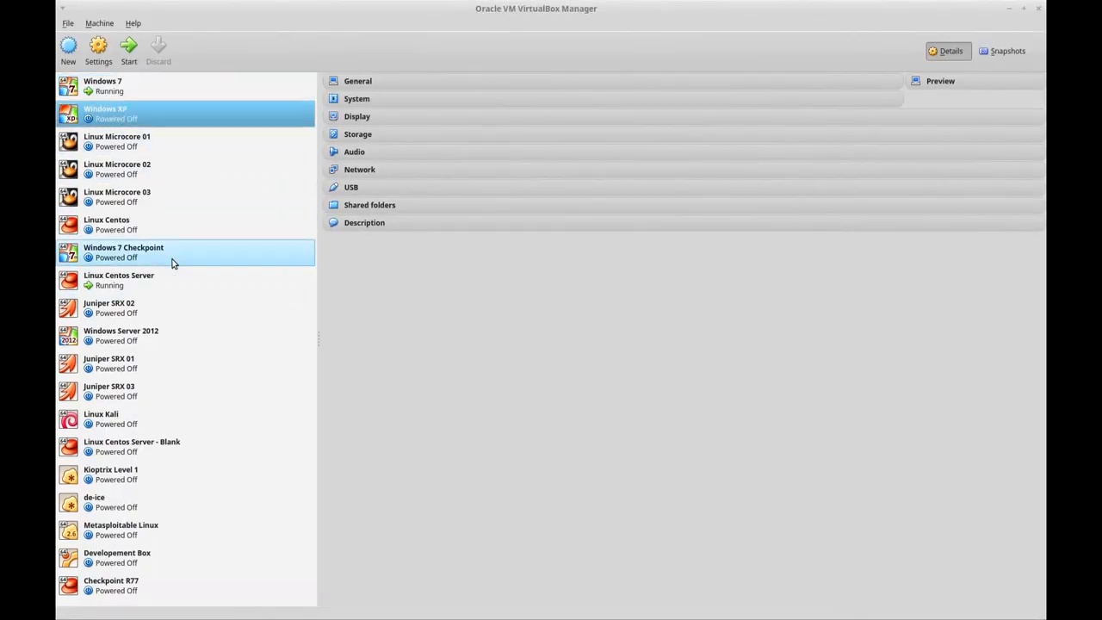
click(119, 591)
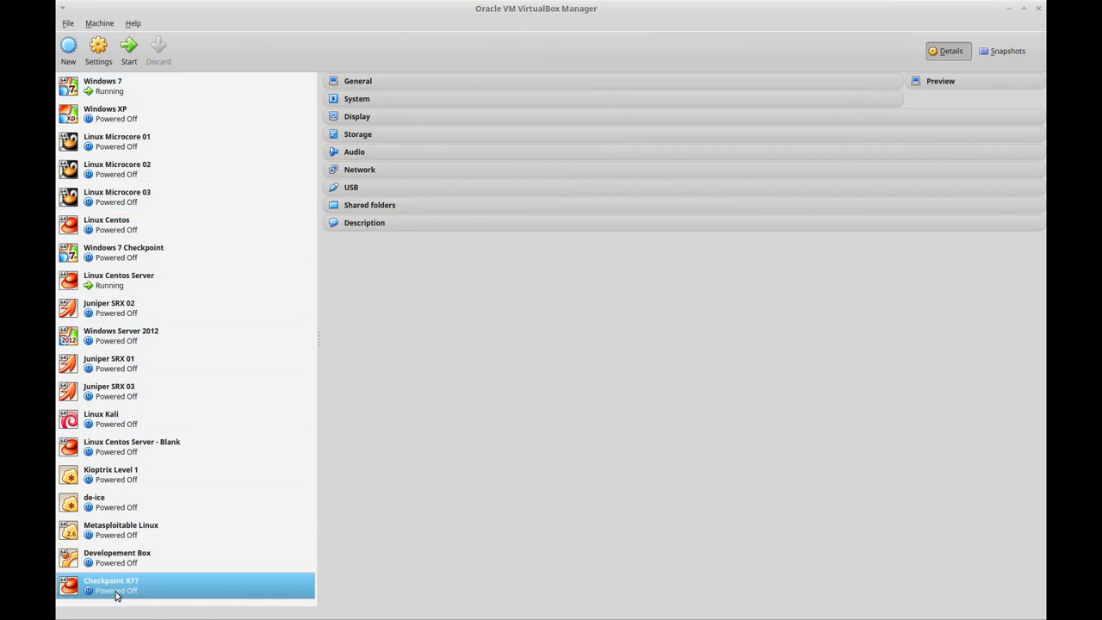
click(67, 51)
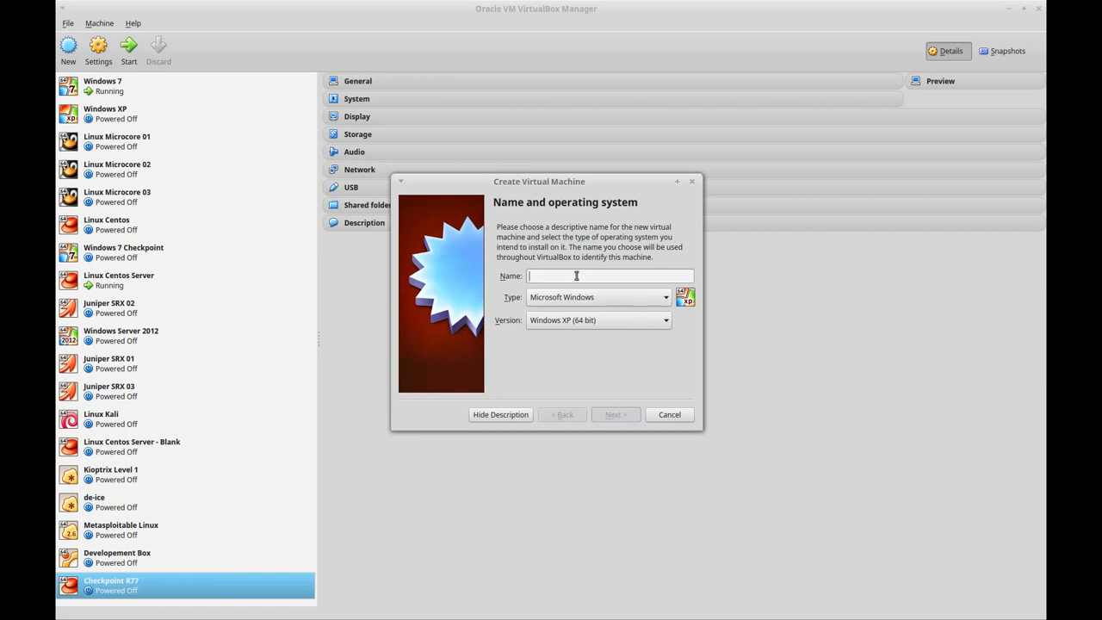
text(GIAI)
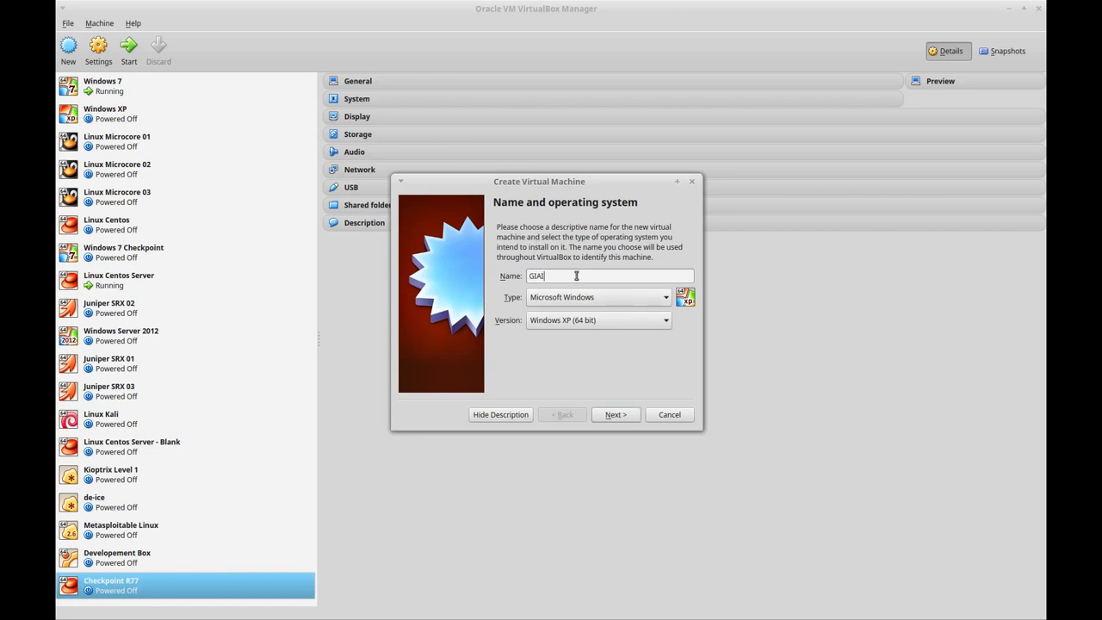
key(BackSpace)
key(BackSpace)
key(BackSpace)
text(AIA 77.20)
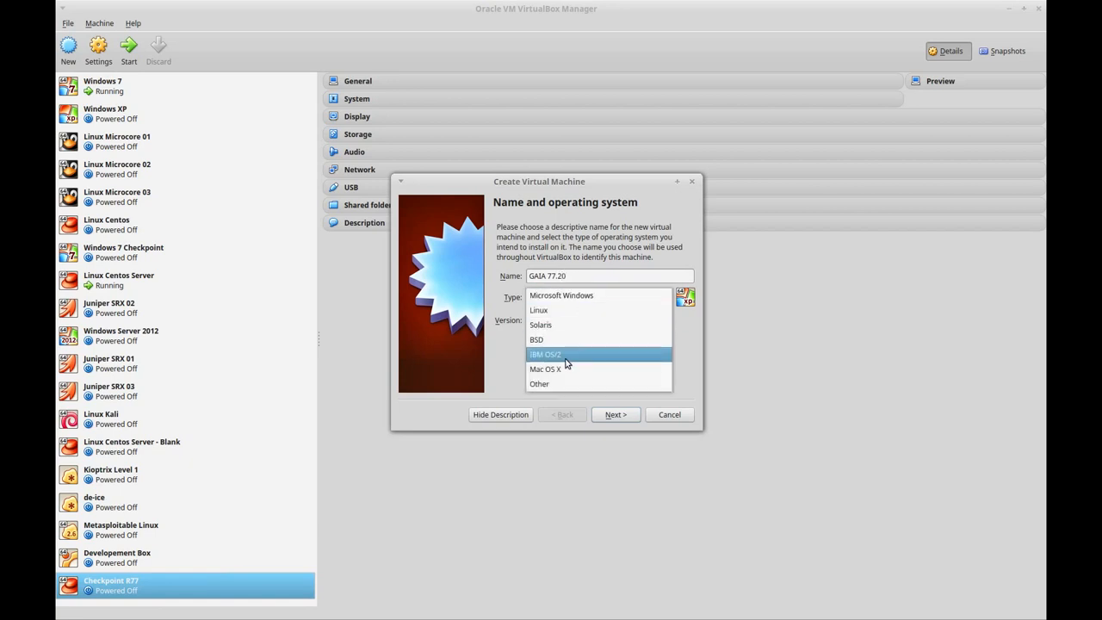
click(549, 311)
click(572, 323)
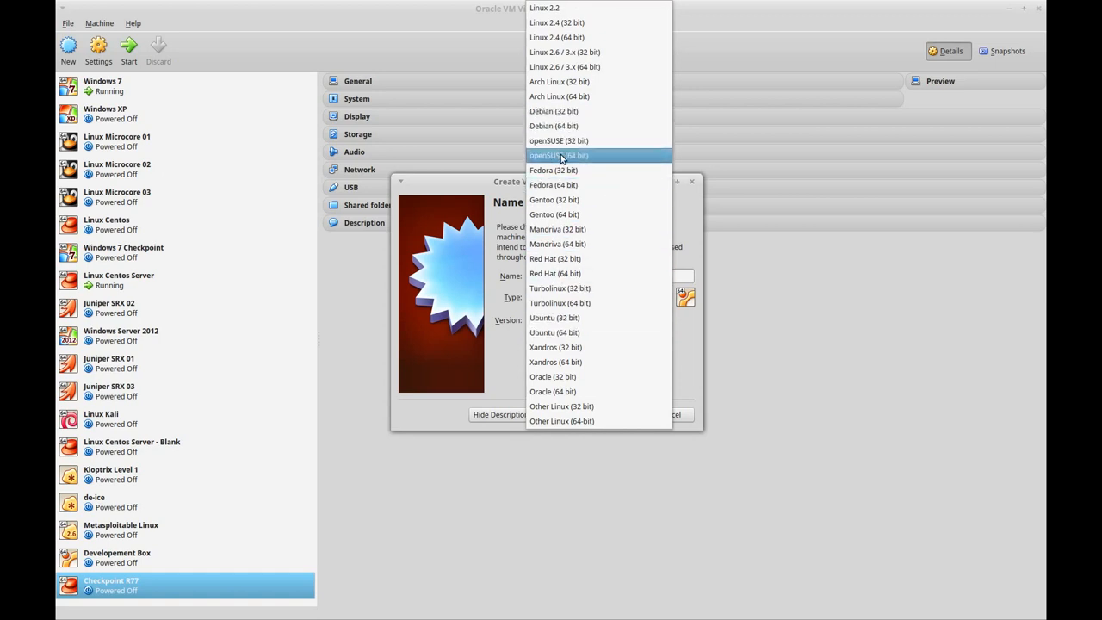
click(563, 273)
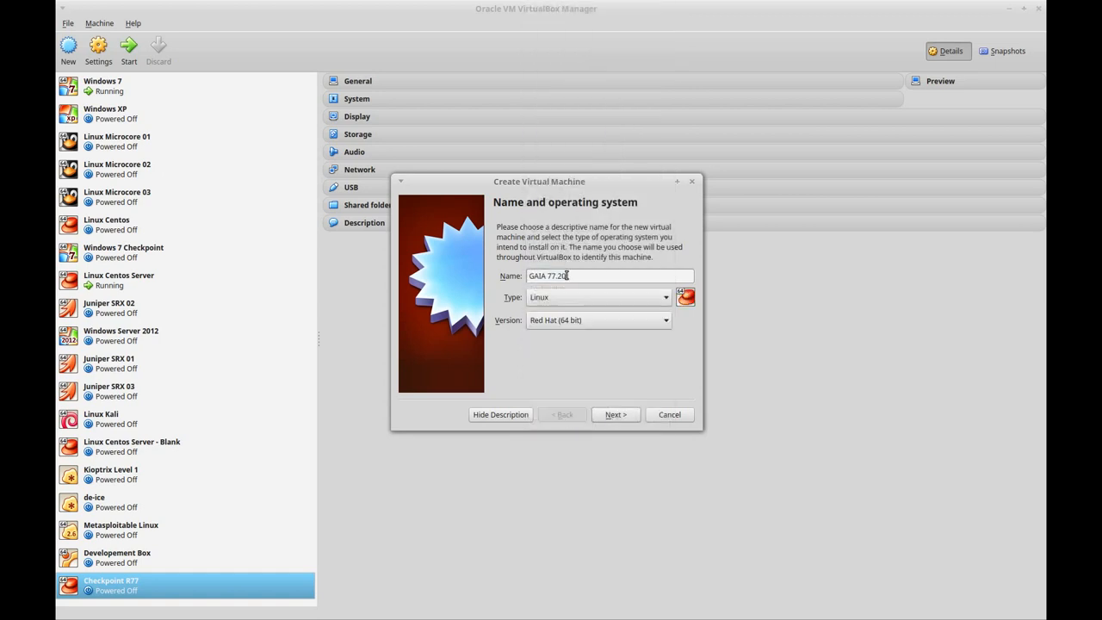
Step: Give the machine 2048 MB of memory and choose to create a new virtual hard drive
click(615, 414)
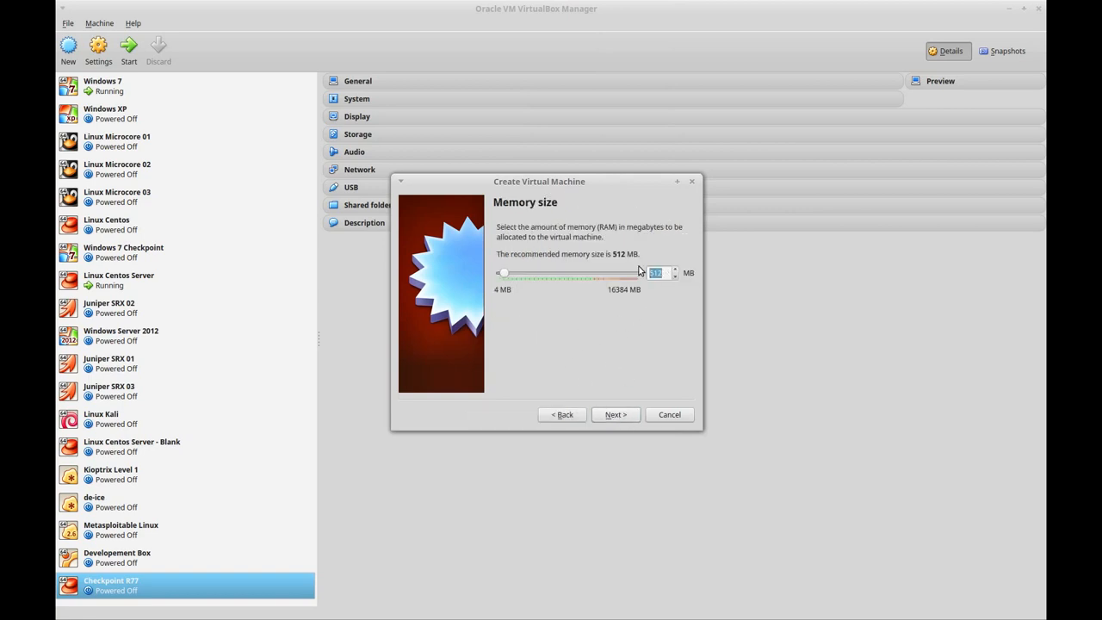
text(2048)
click(620, 414)
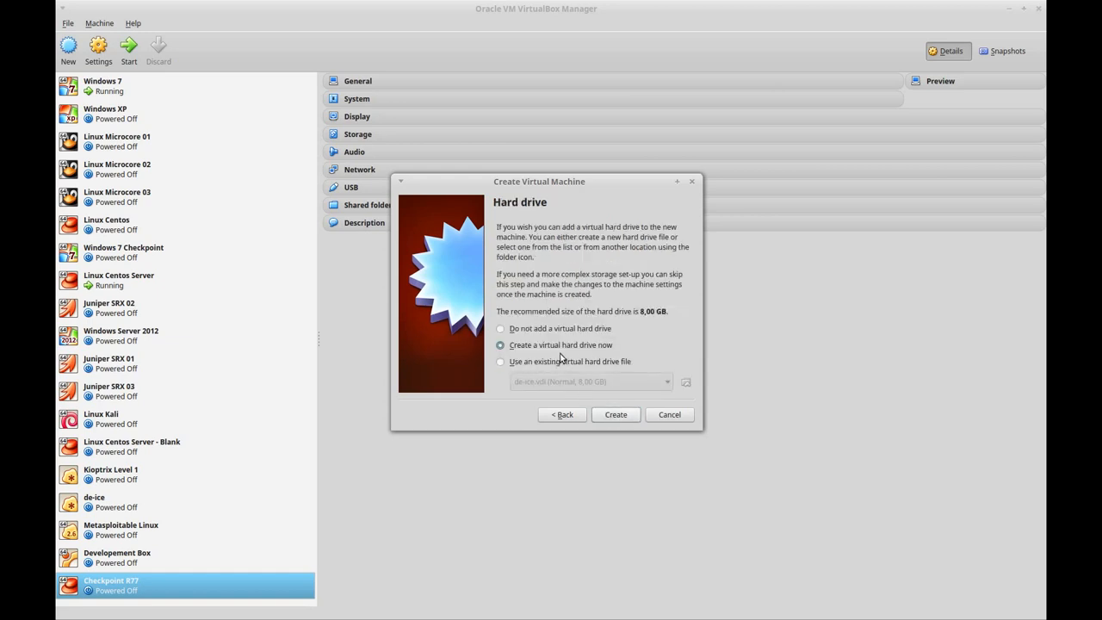
click(617, 417)
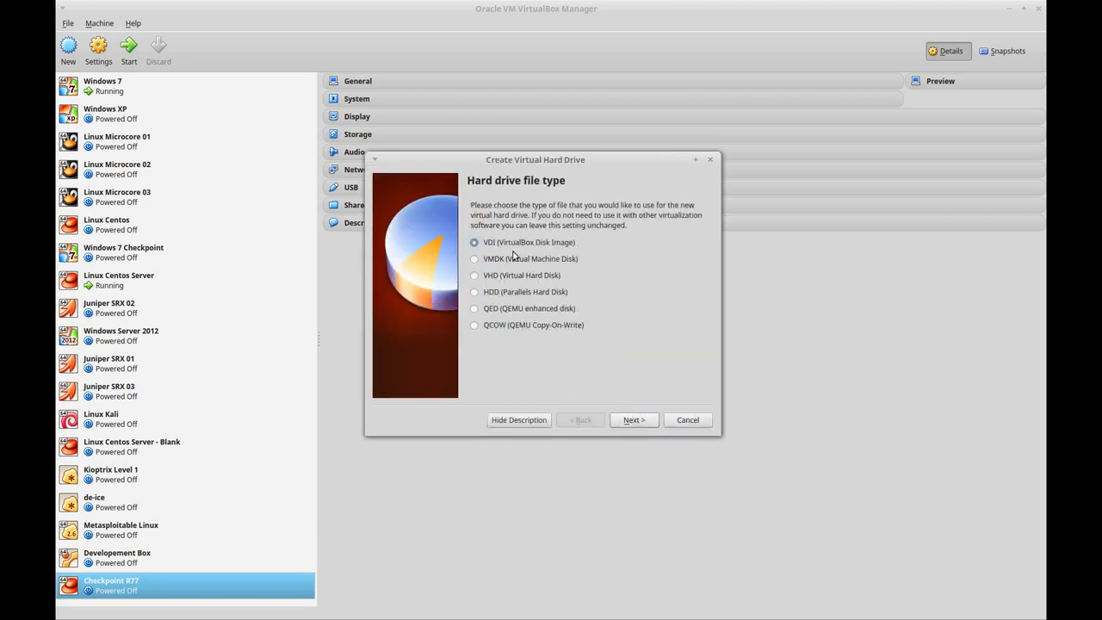
Step: Keep VDI and dynamic allocation, and create the 8,00 GB GAIA 77.20 disk
click(644, 424)
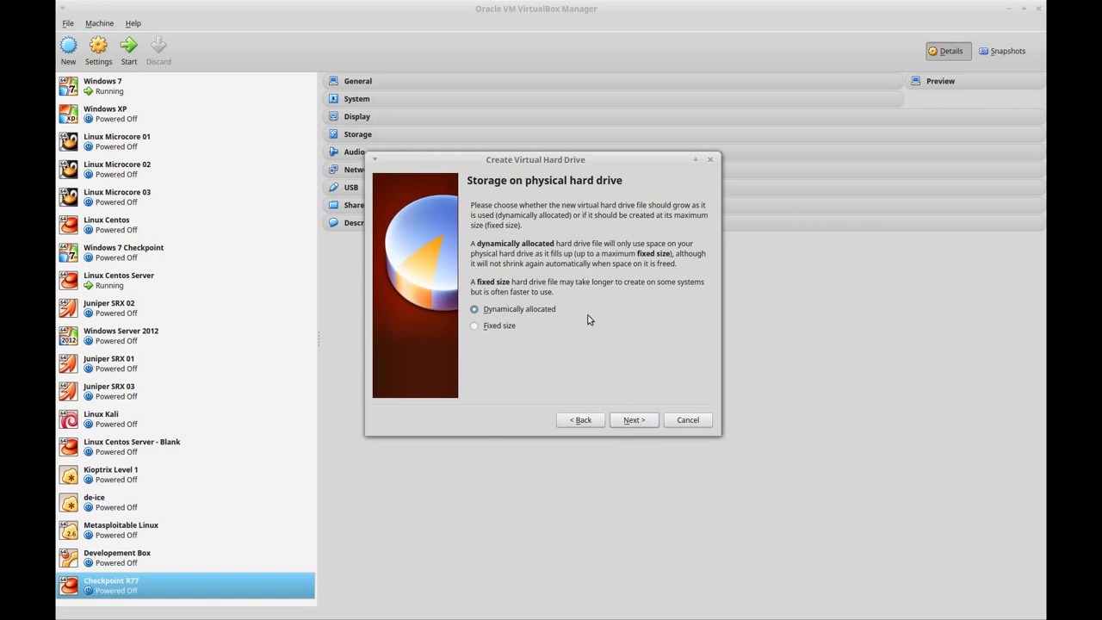
click(640, 421)
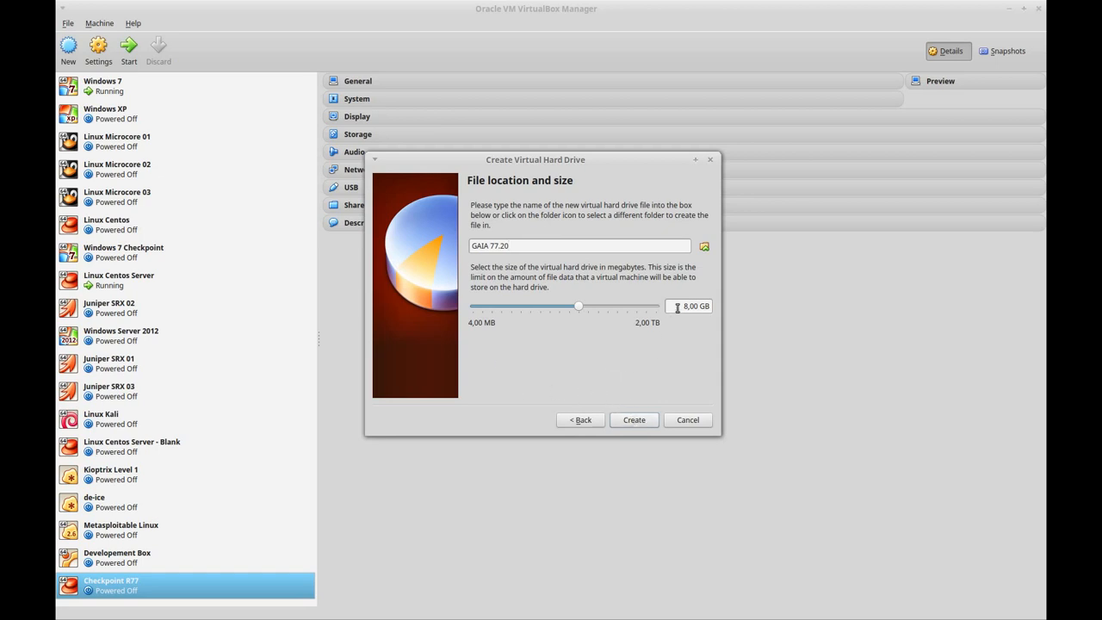
click(641, 419)
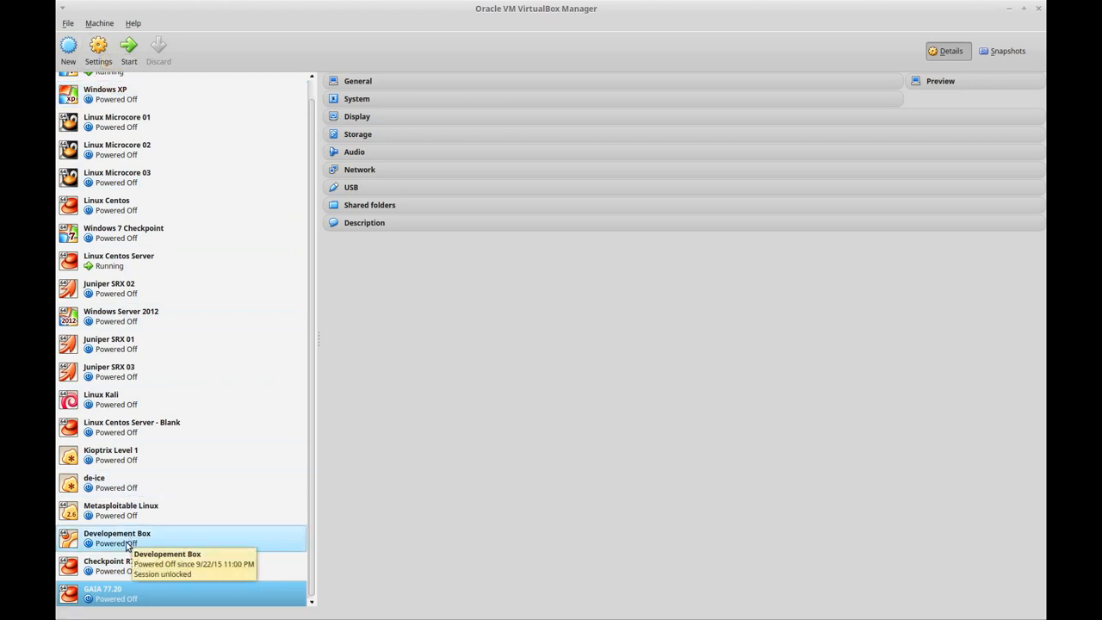
Step: Open GAIA 77.20's Network settings and look over its four adapter tabs
click(100, 57)
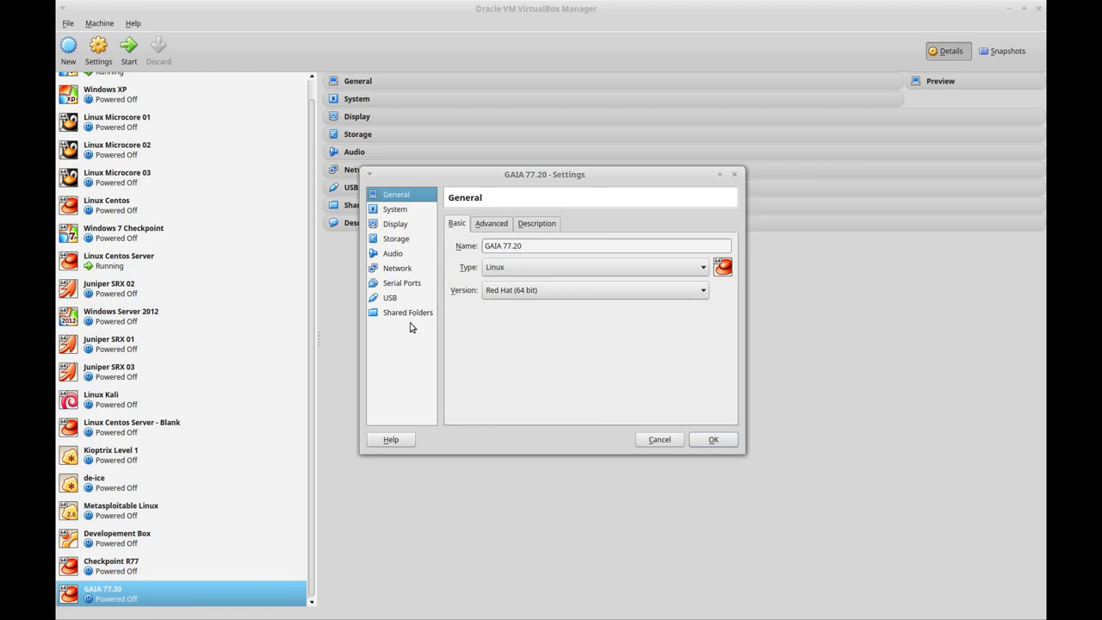
click(403, 274)
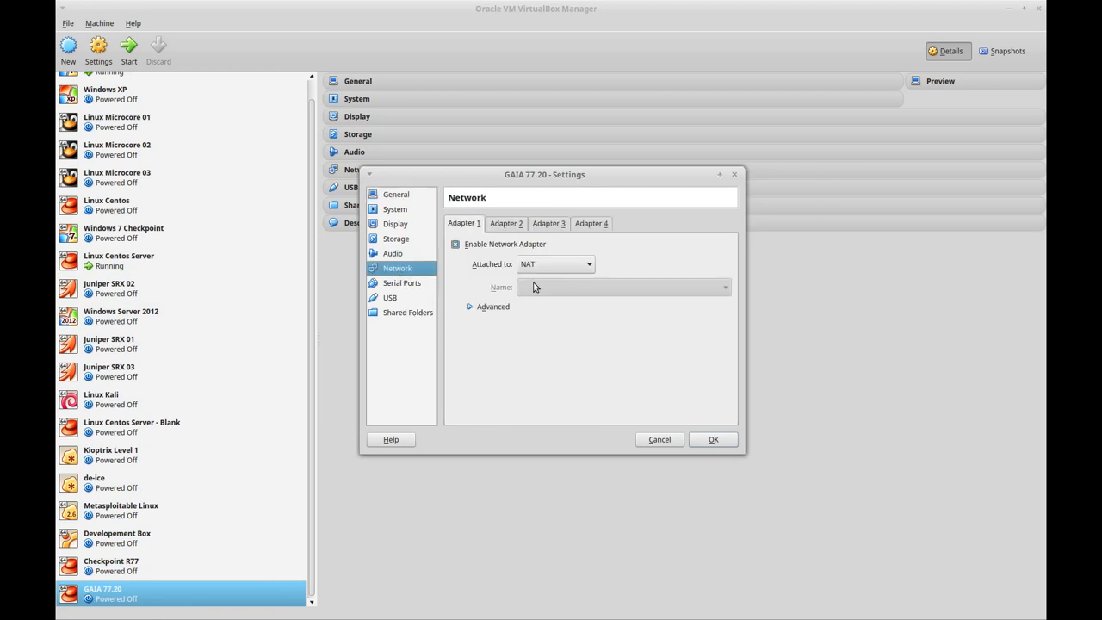
click(507, 225)
click(546, 226)
click(594, 225)
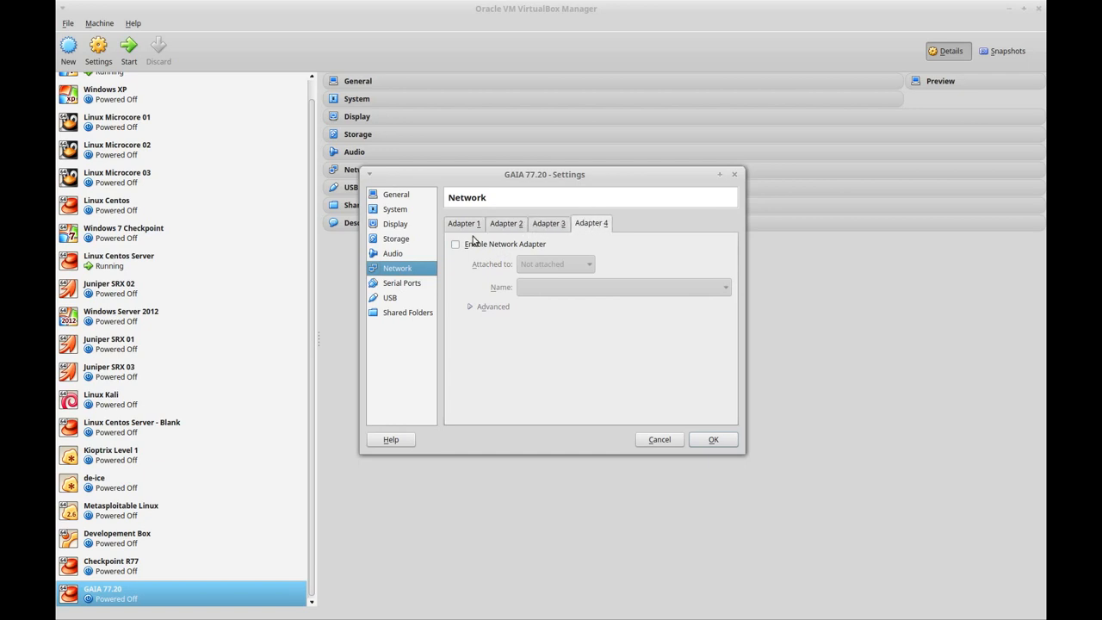
click(462, 223)
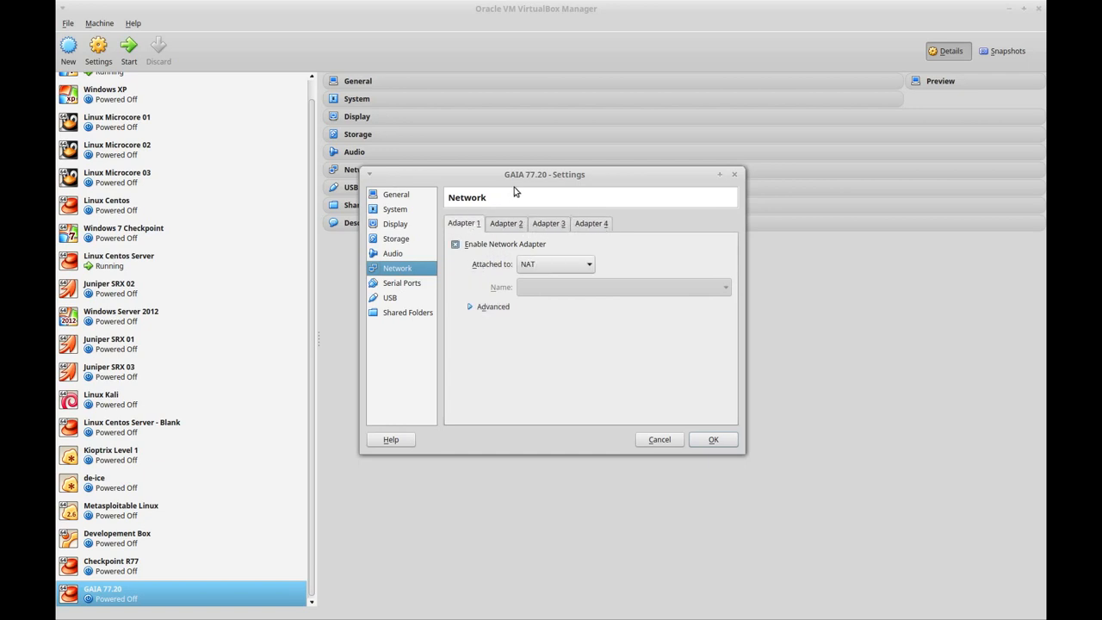
drag(514, 177, 486, 117)
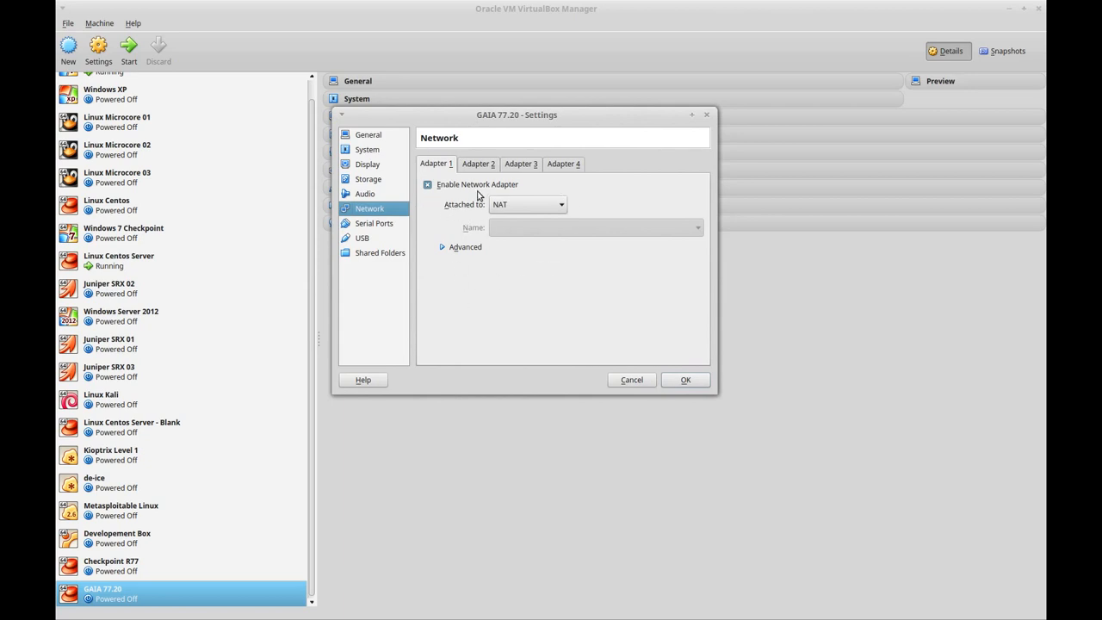
Step: Change Adapter 1's attachment from NAT to Not attached
click(505, 207)
click(505, 207)
click(506, 206)
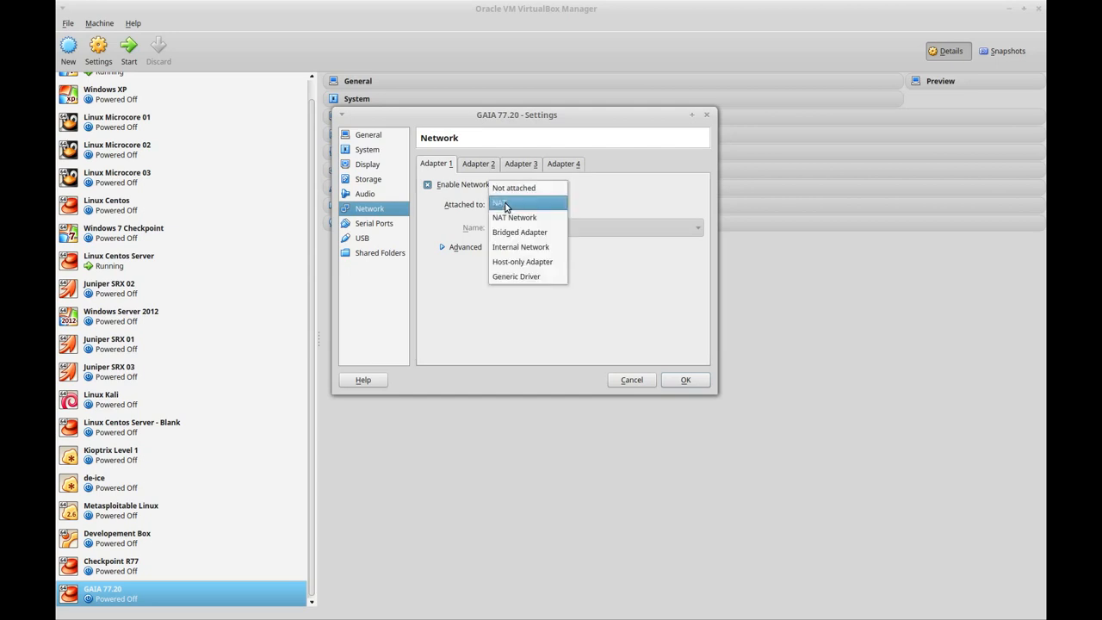
click(506, 207)
click(506, 204)
click(508, 189)
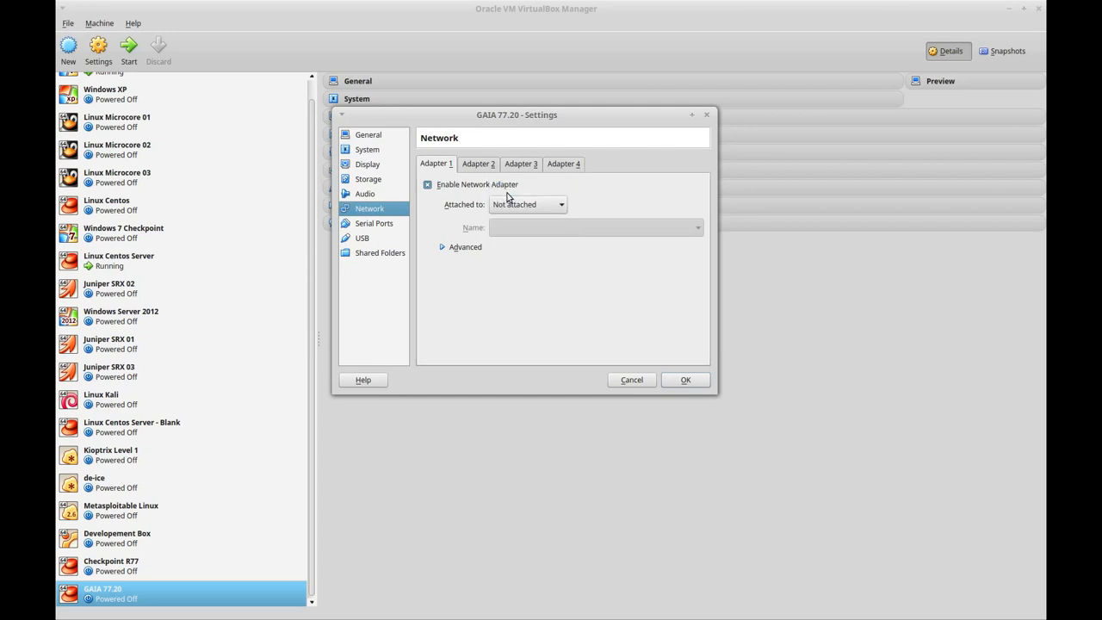
Step: Enable network adapters 2, 3 and 4
click(476, 166)
click(515, 165)
click(554, 166)
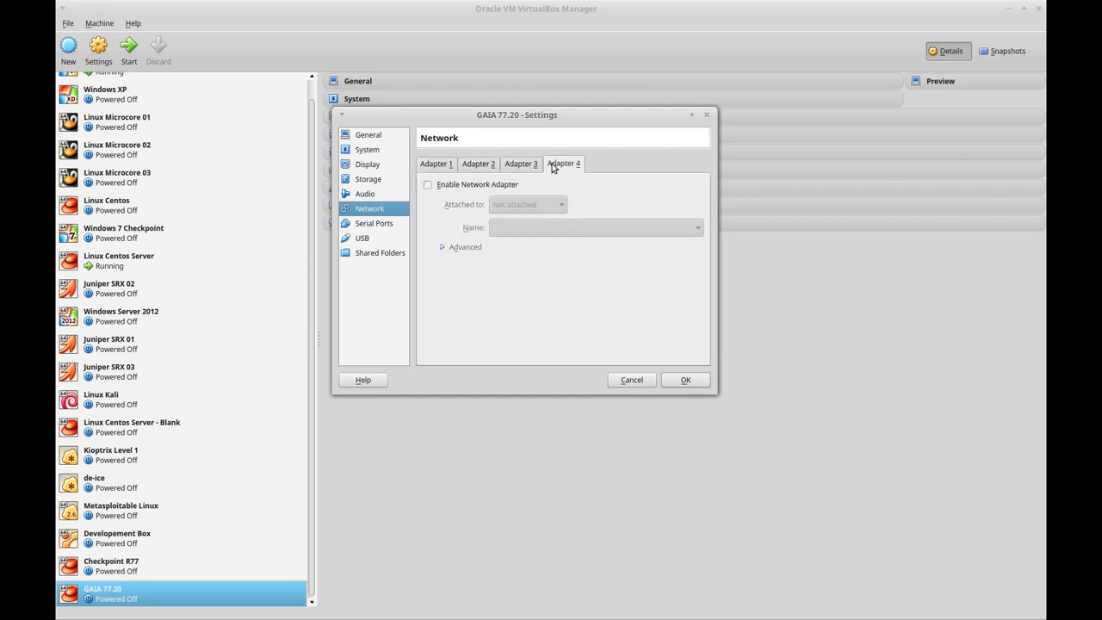
click(480, 165)
click(445, 166)
click(472, 168)
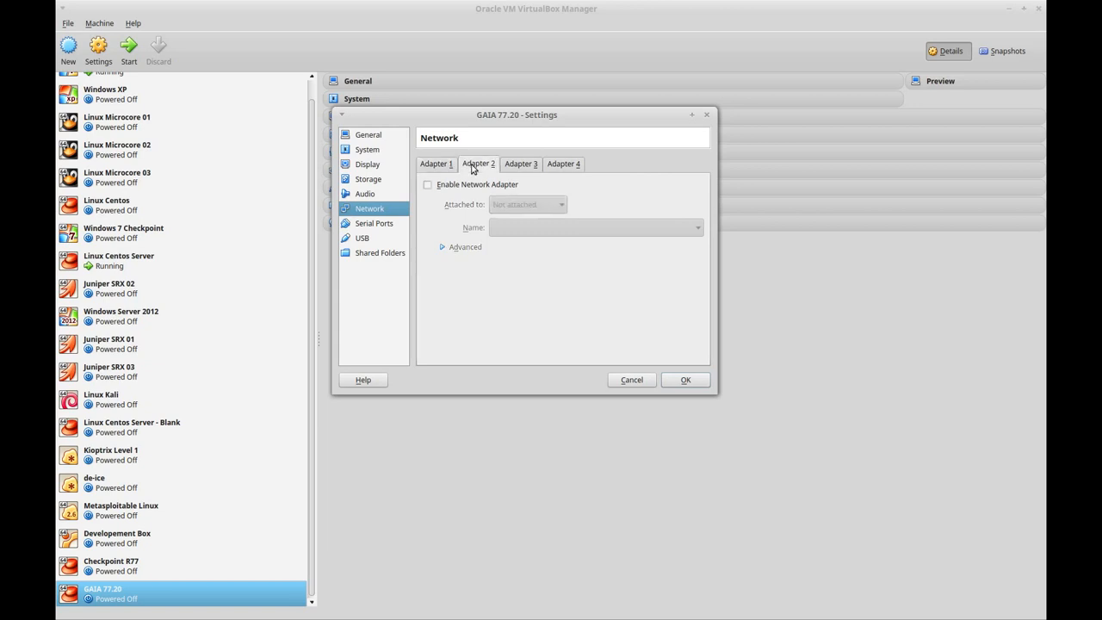
click(428, 185)
click(515, 167)
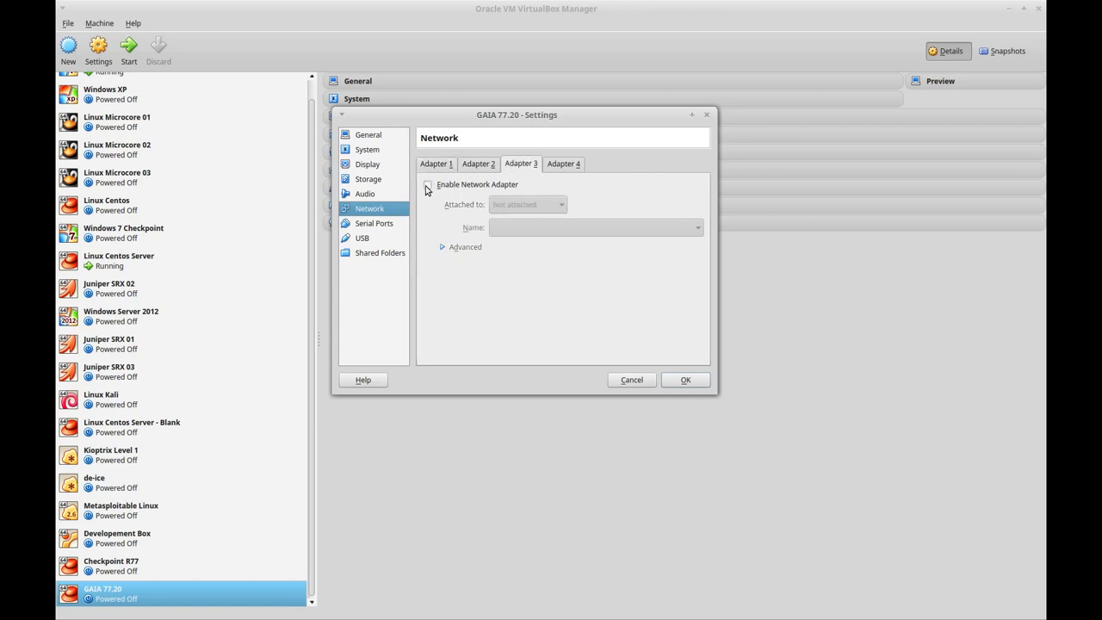
click(428, 187)
click(565, 164)
click(429, 186)
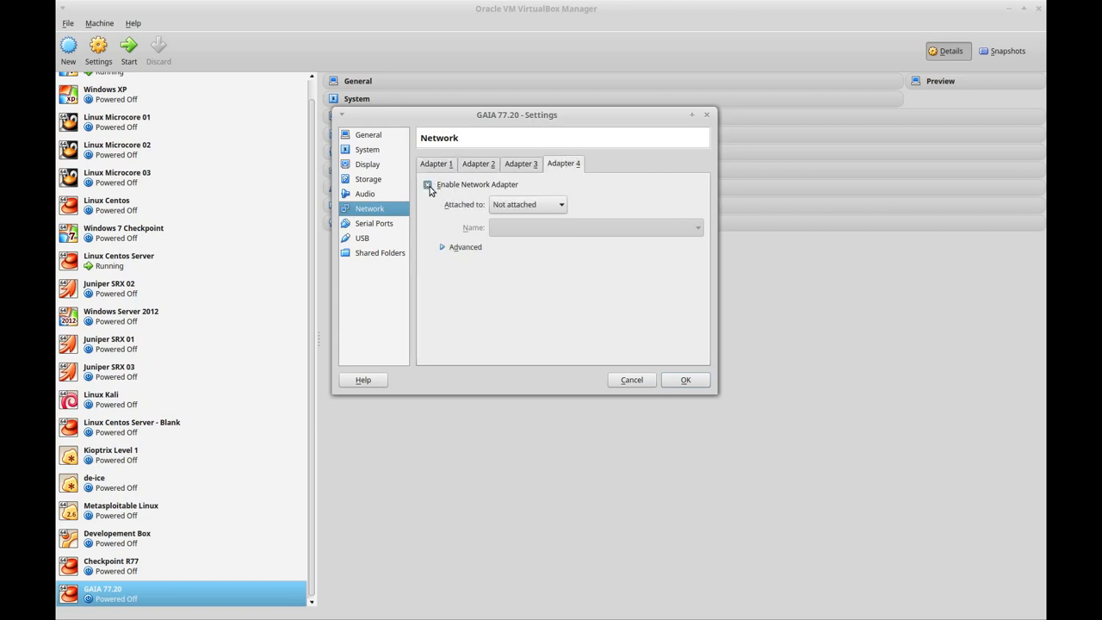
Step: Review all four adapters' settings and save them with OK
click(440, 167)
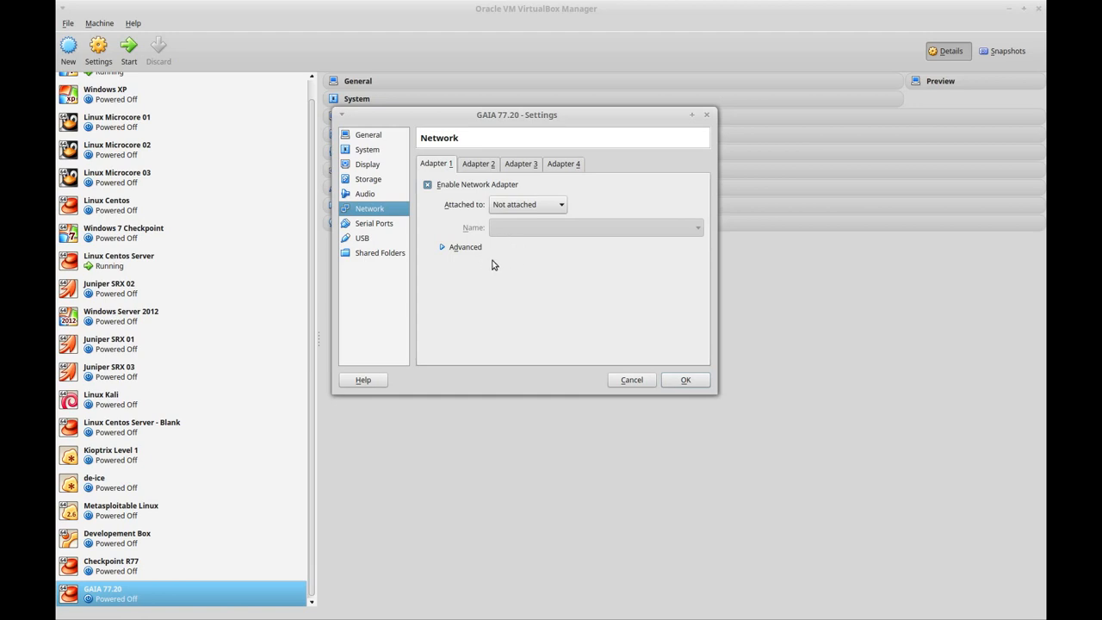
click(482, 169)
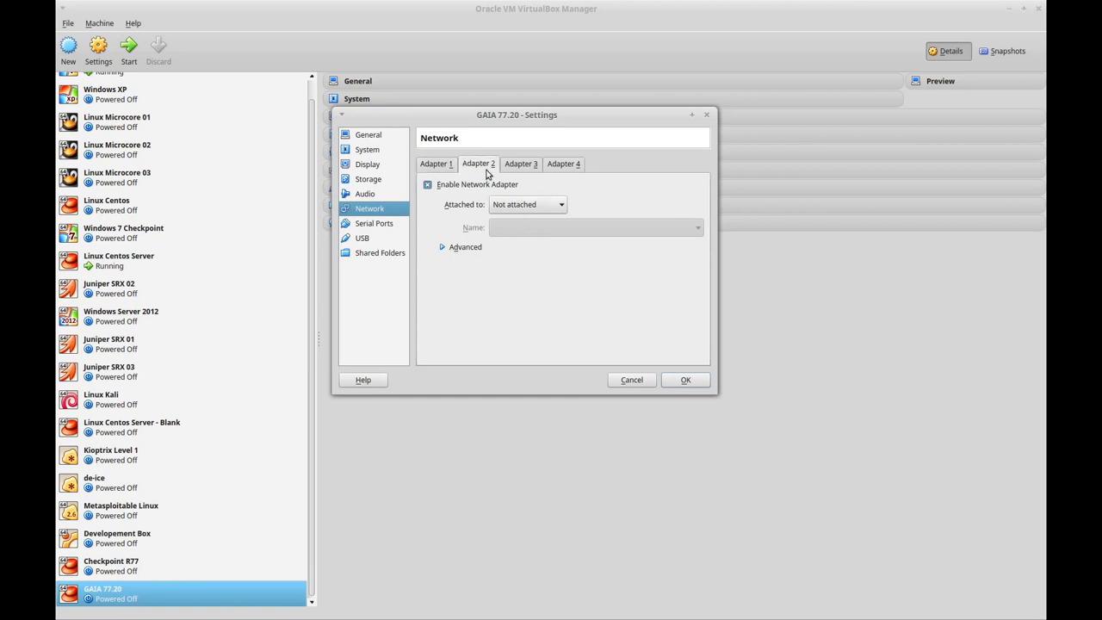
click(523, 169)
click(562, 169)
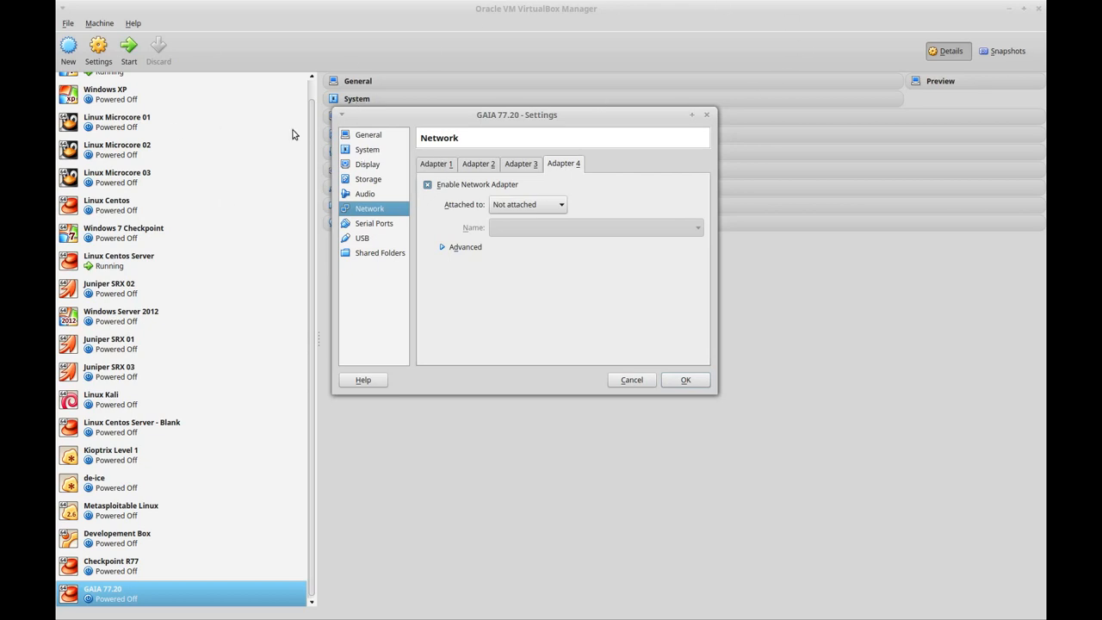
click(444, 171)
click(483, 169)
click(520, 168)
click(557, 168)
click(448, 168)
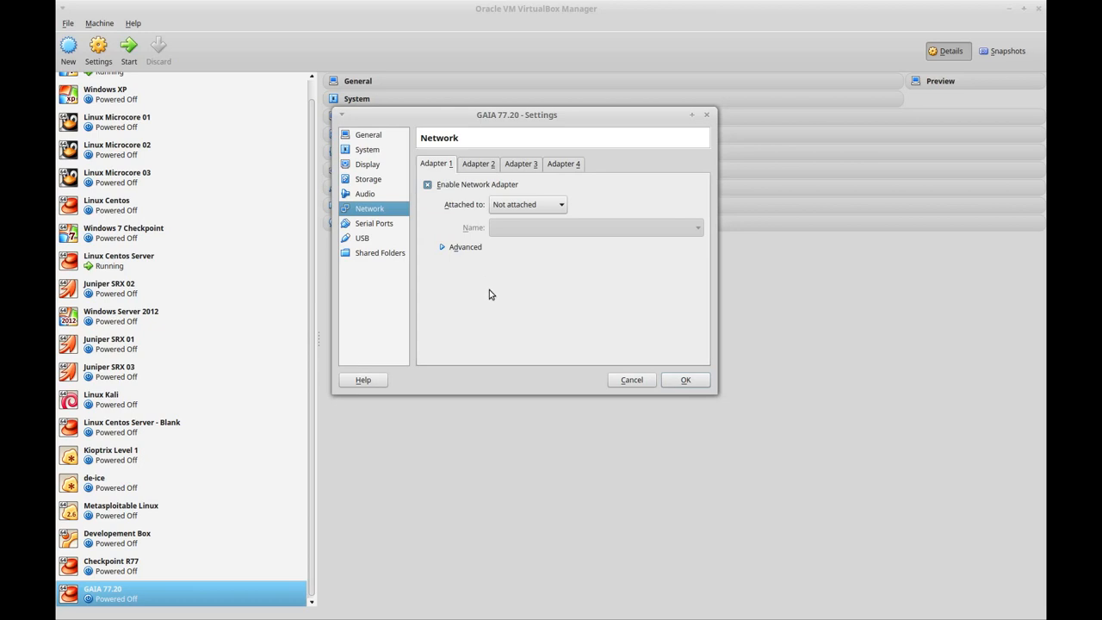
click(487, 171)
click(533, 171)
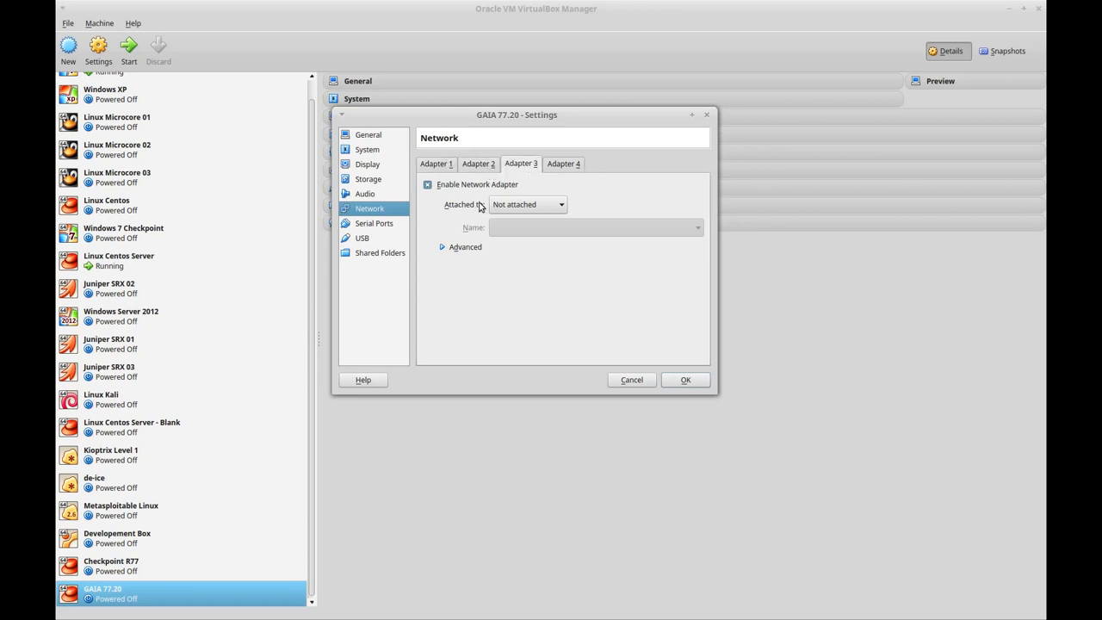
click(444, 165)
click(689, 380)
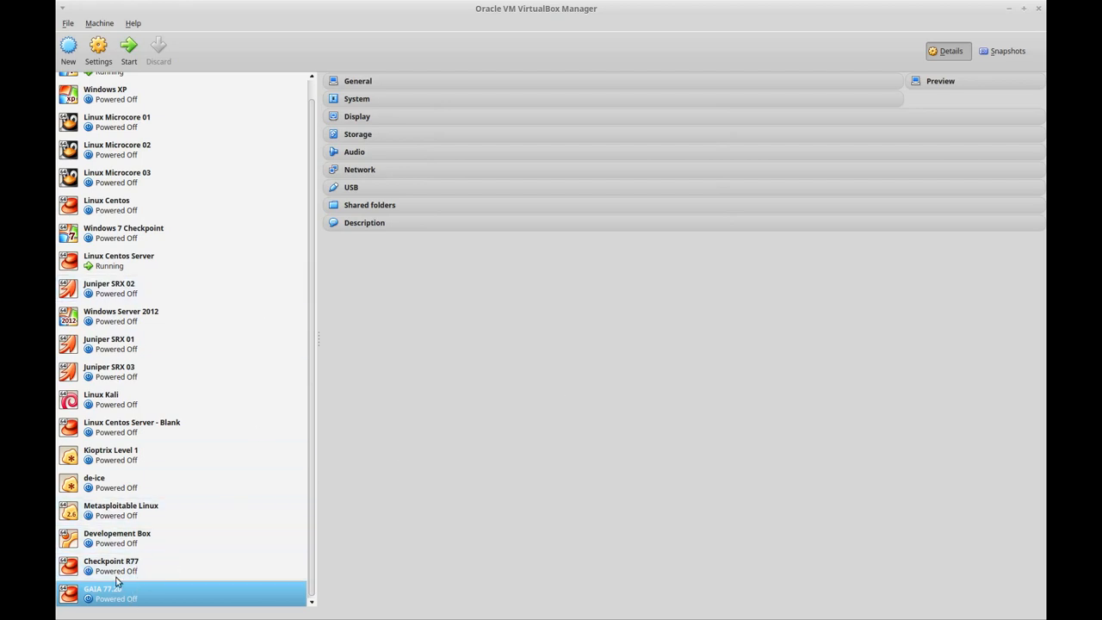
Step: Start GAIA 77.20 and browse for the Gaia R77.20 ISO as its start-up disk
click(129, 50)
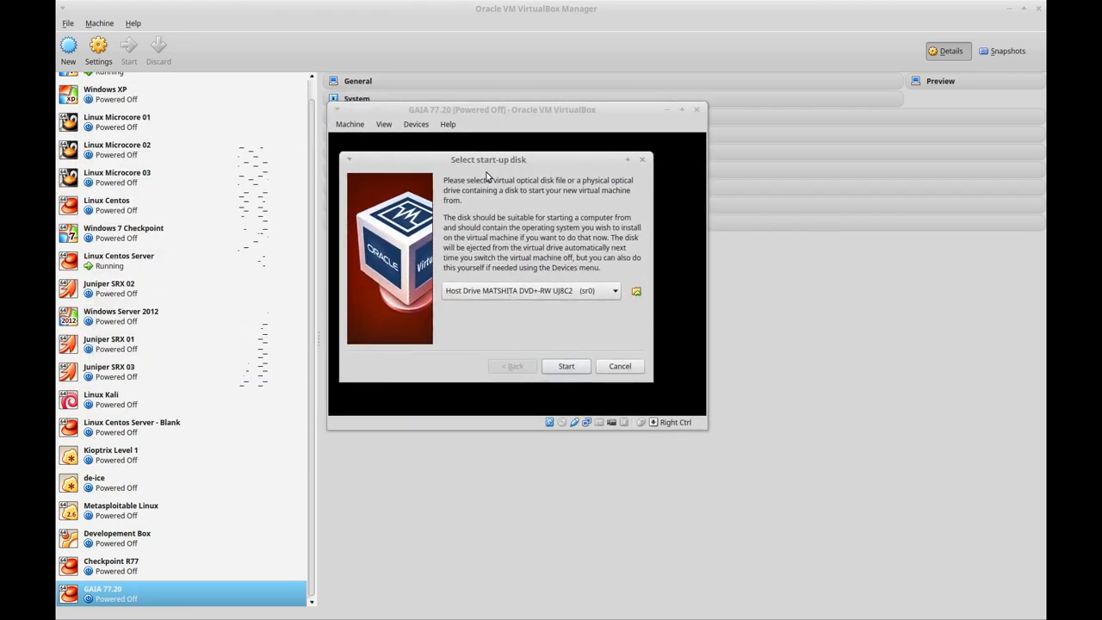
click(636, 291)
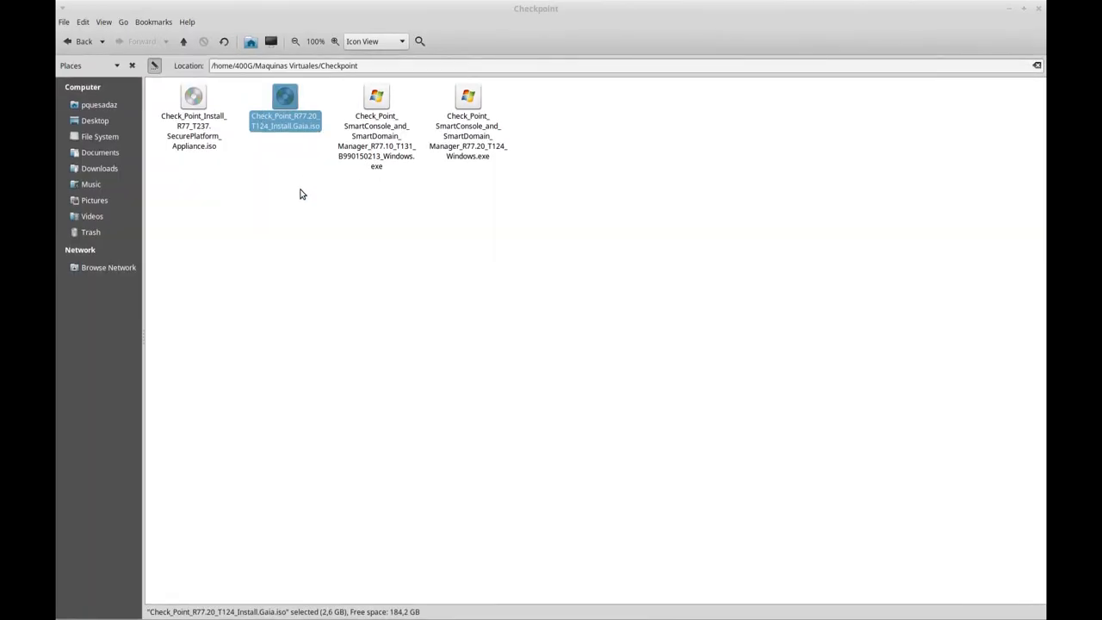
click(300, 192)
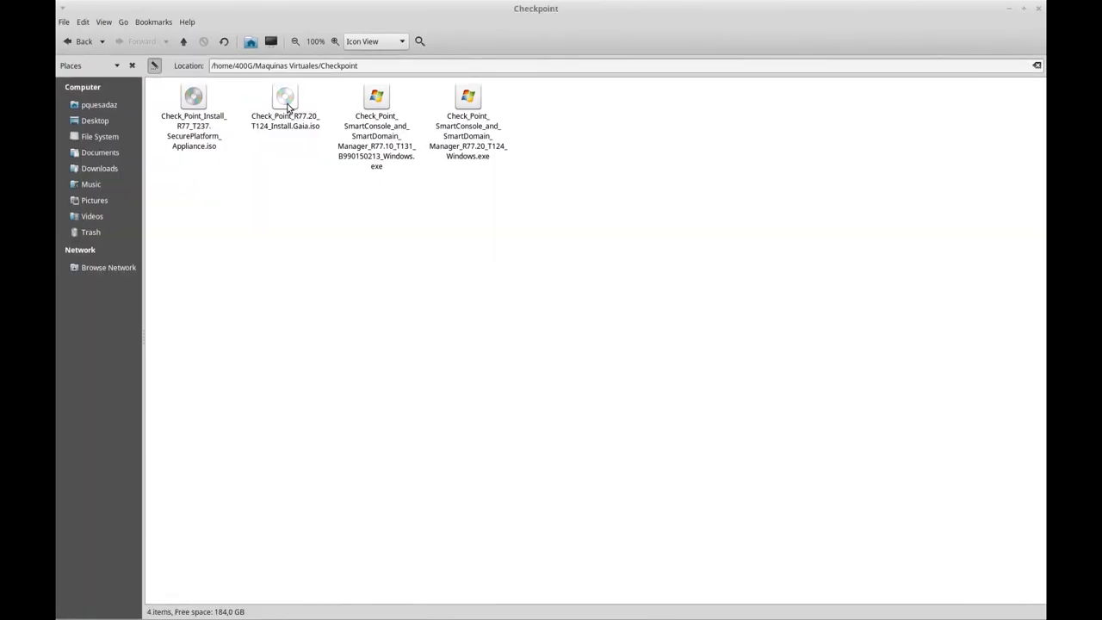
click(285, 109)
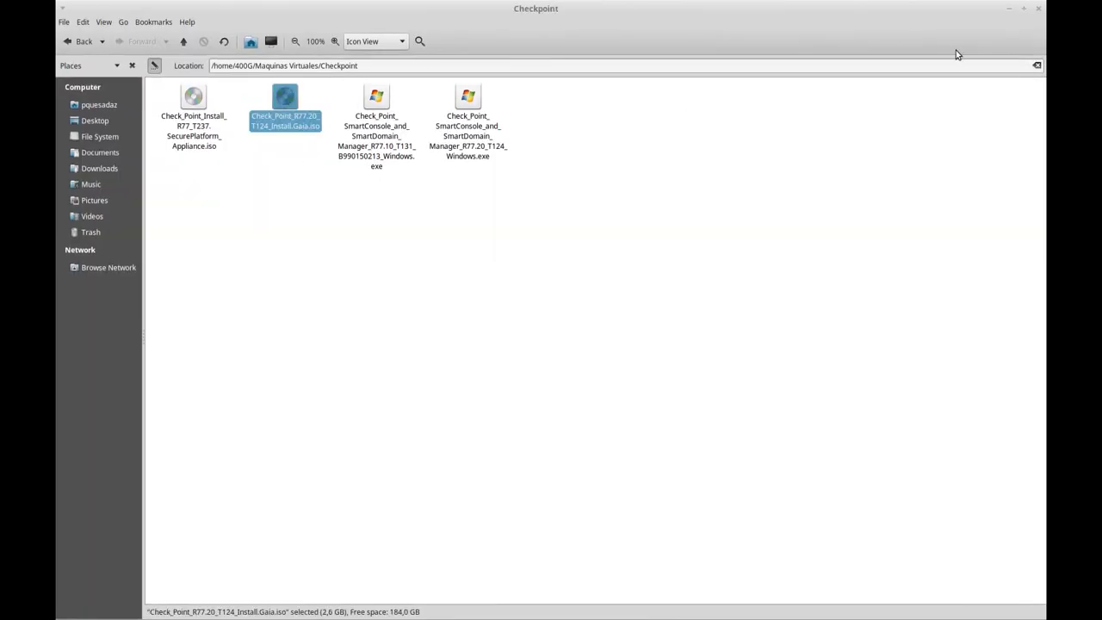
click(1010, 9)
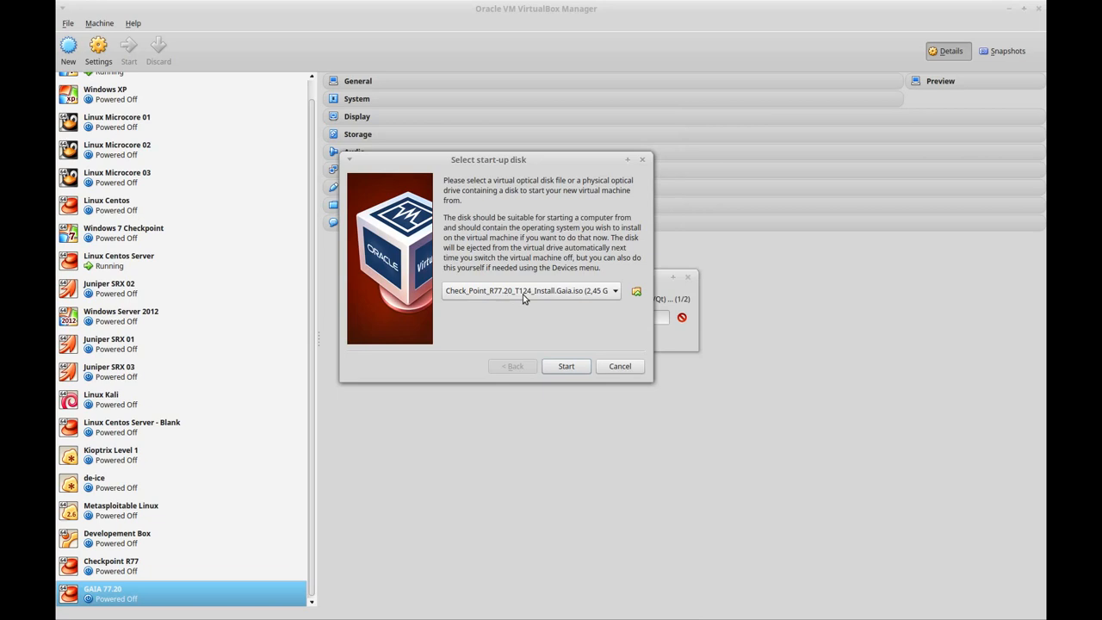
Step: Boot GAIA 77.20 from the chosen Gaia ISO and bring its console window forward
click(569, 366)
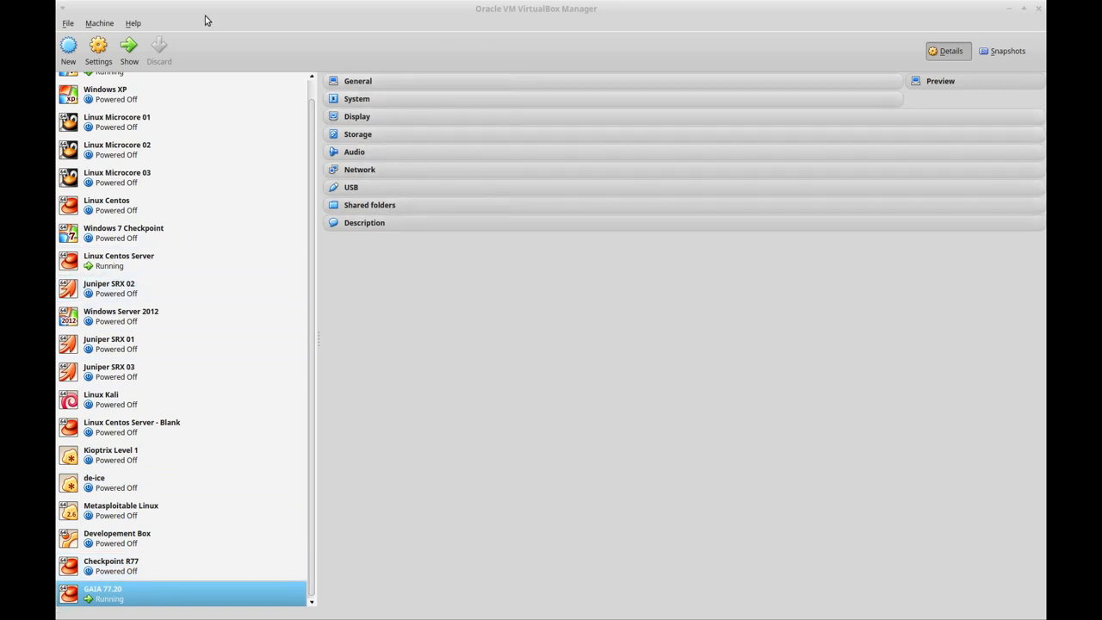
click(138, 59)
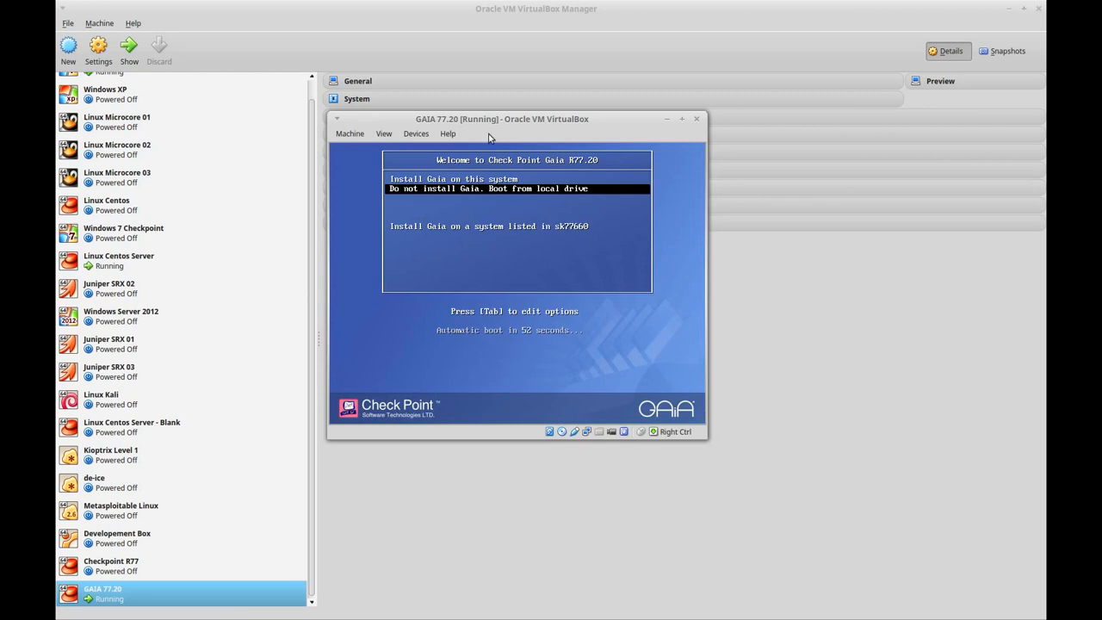
mouse_move(487, 121)
mouse_down()
mouse_move(505, 155)
mouse_move(497, 108)
mouse_up()
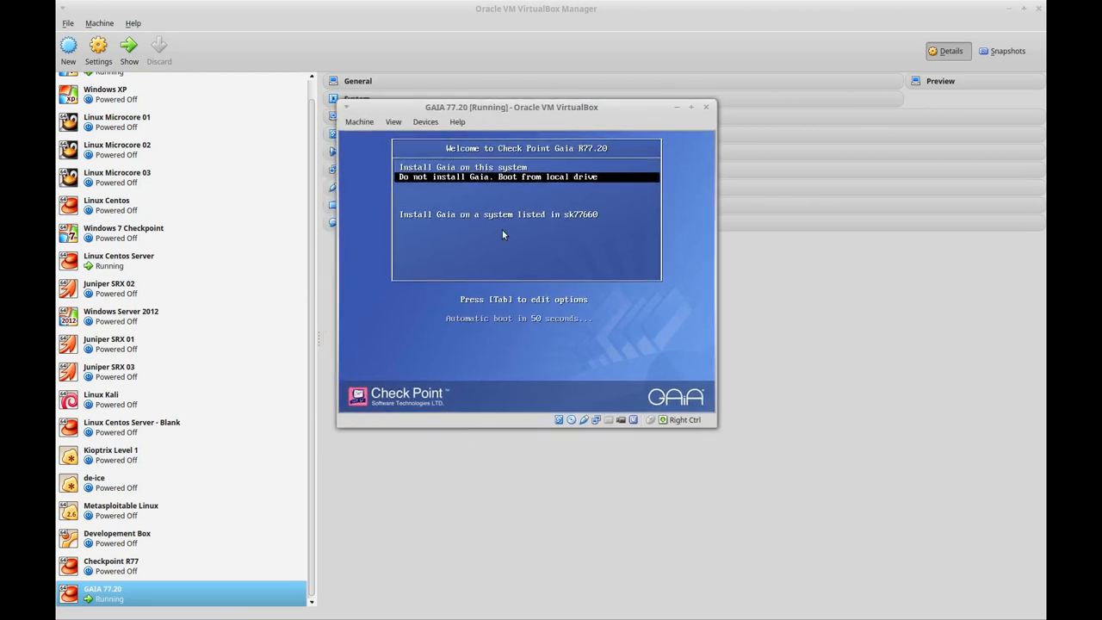
drag(712, 422, 822, 485)
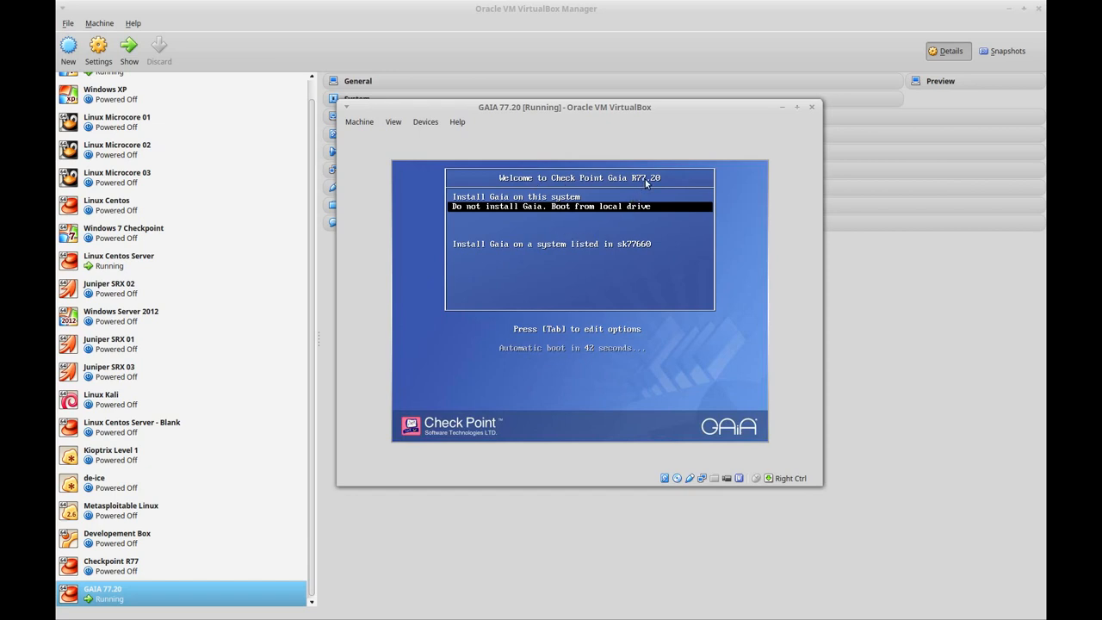
drag(588, 110, 564, 100)
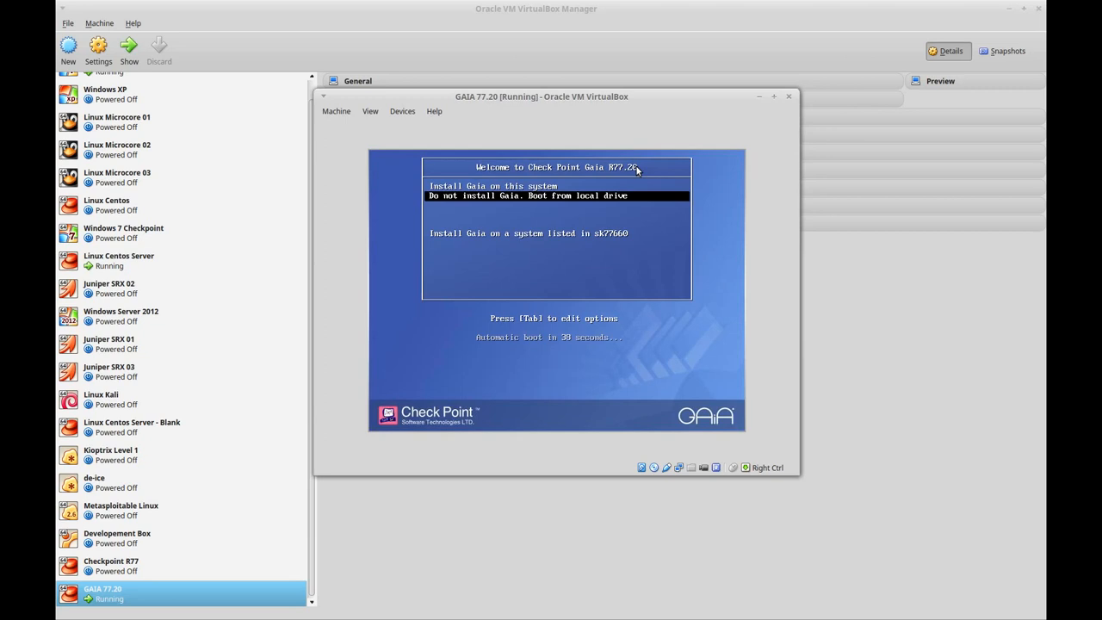
Step: Choose 'Install Gaia on this system' from the boot menu
key(Up)
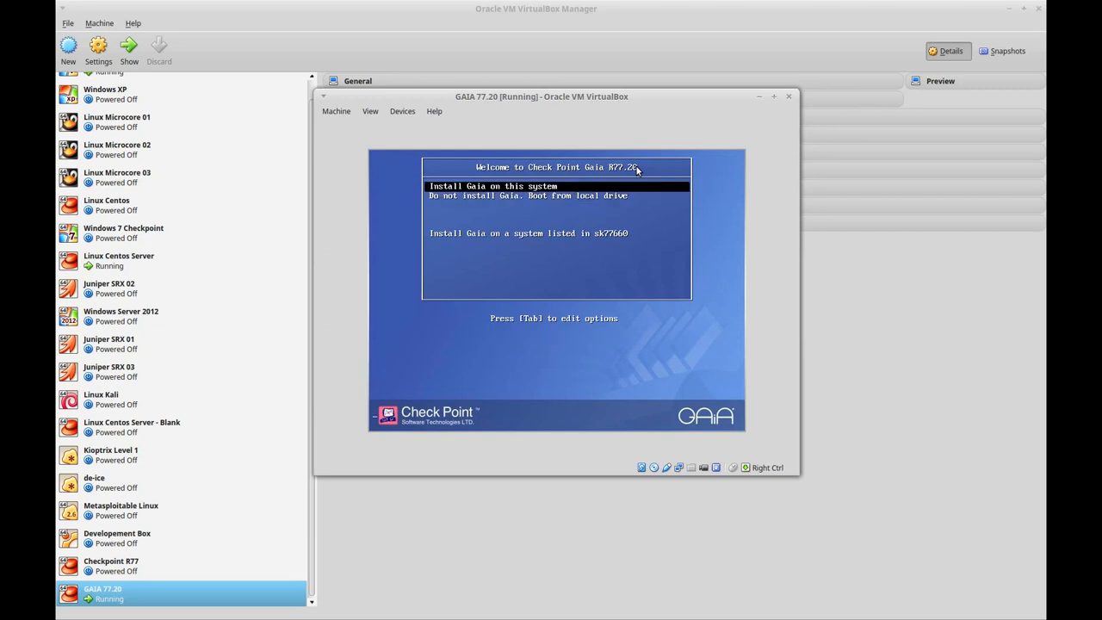
key(Return)
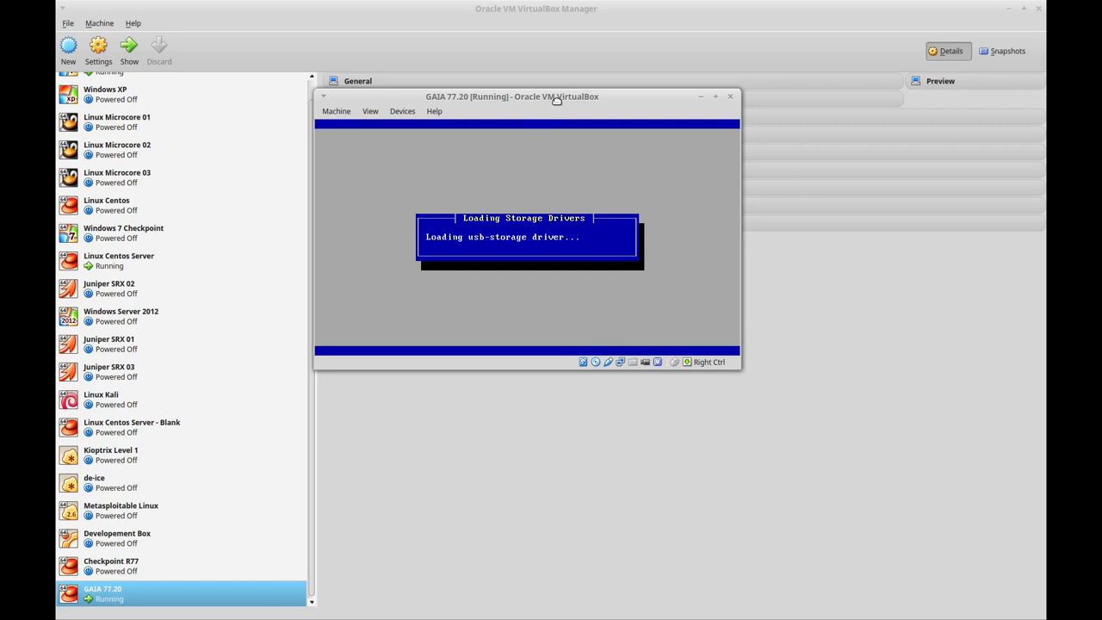
drag(556, 102, 527, 105)
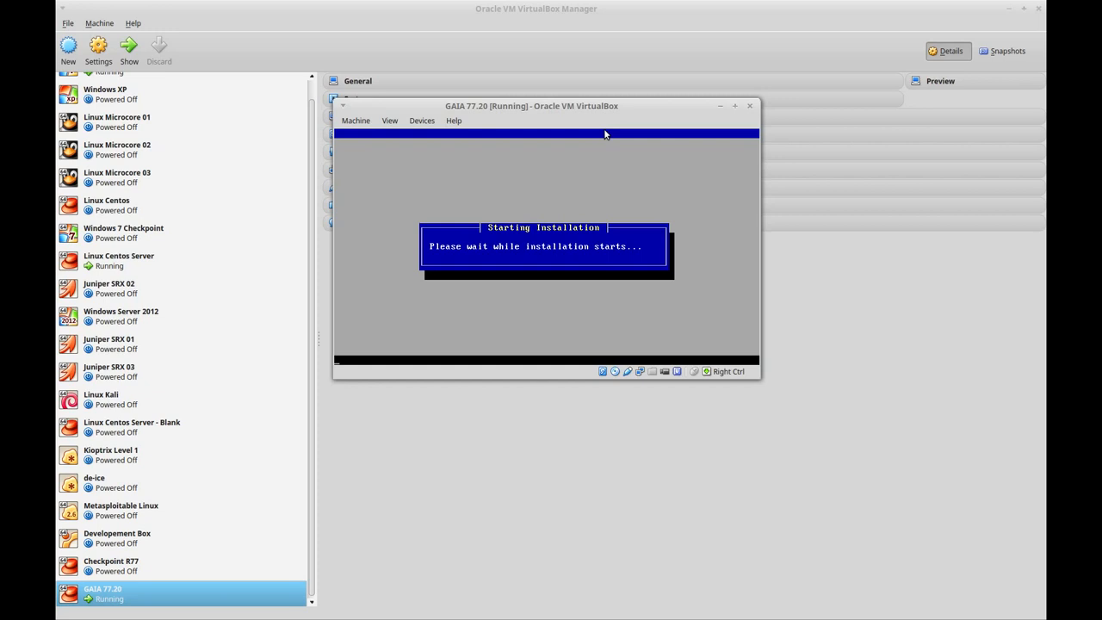
drag(540, 110, 503, 92)
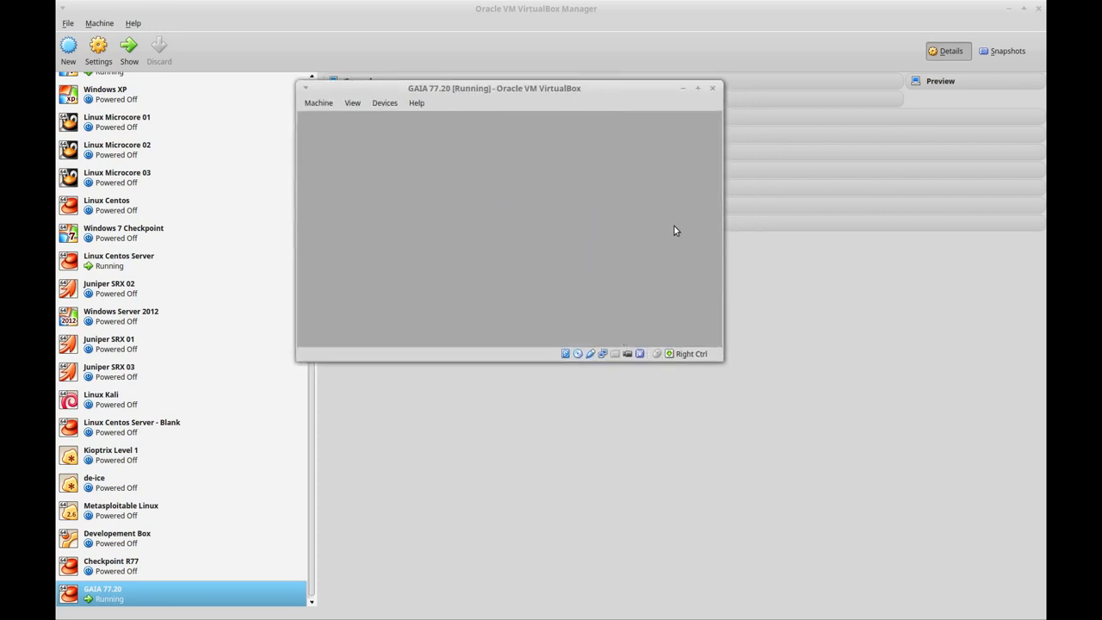
Step: Maximize the VM window, confirm the Gaia welcome dialog, and accept the US keyboard layout
click(699, 89)
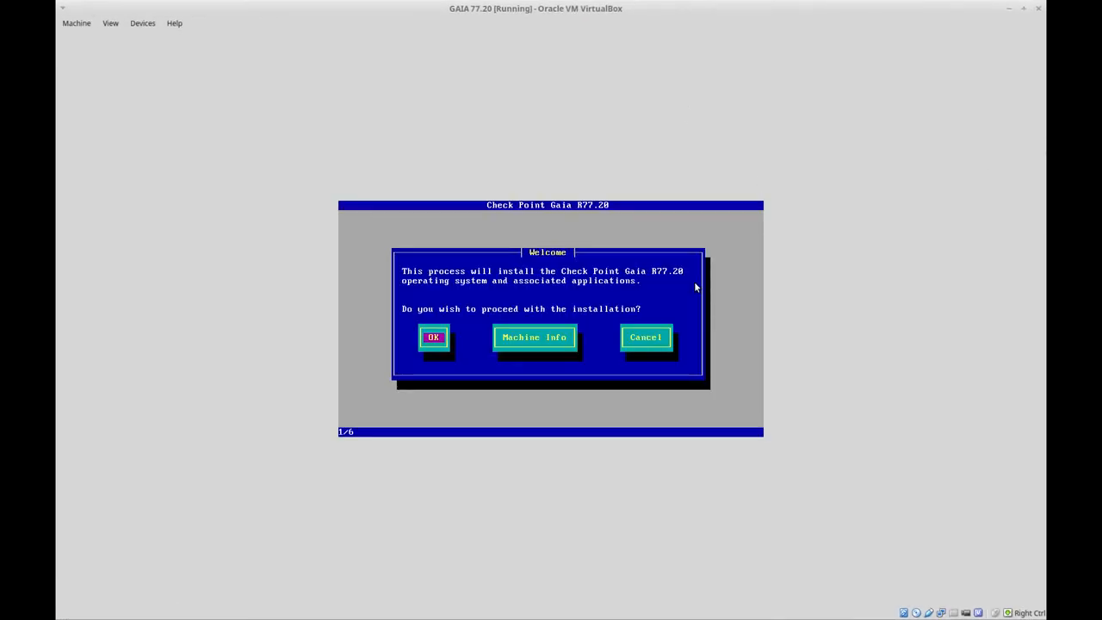
key(Right)
key(Left)
key(Right)
key(Right)
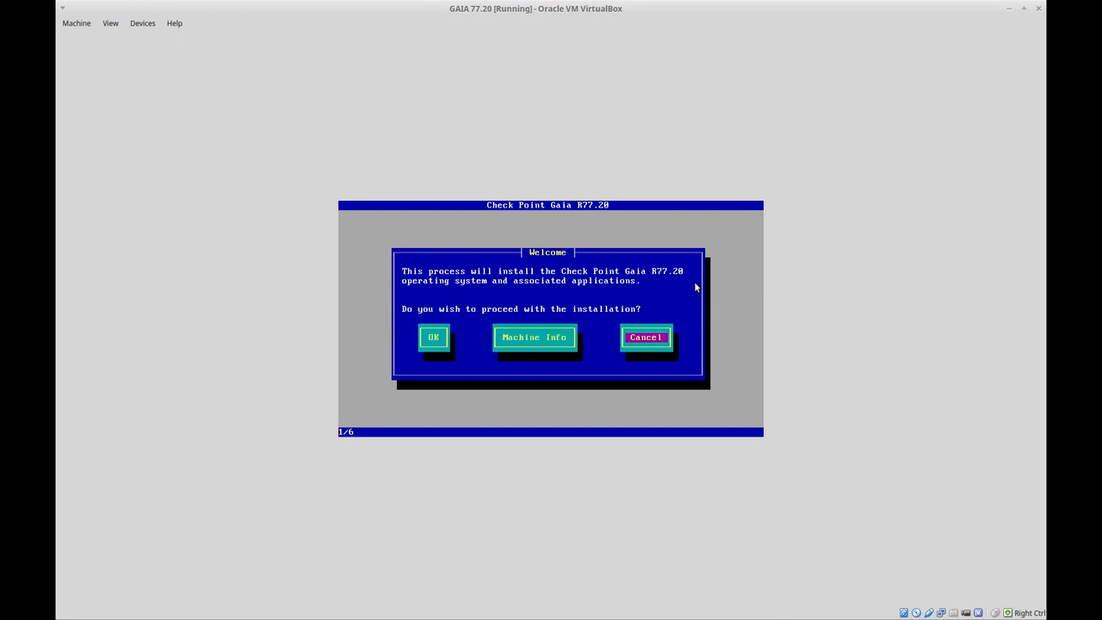
key(Left)
key(Left)
key(Return)
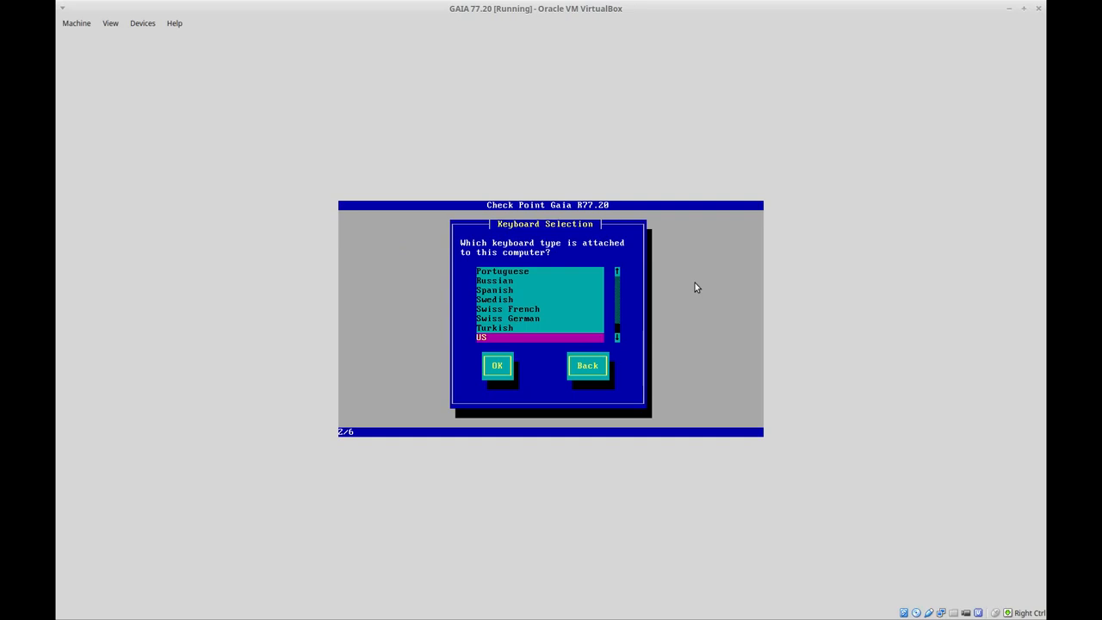
key(Return)
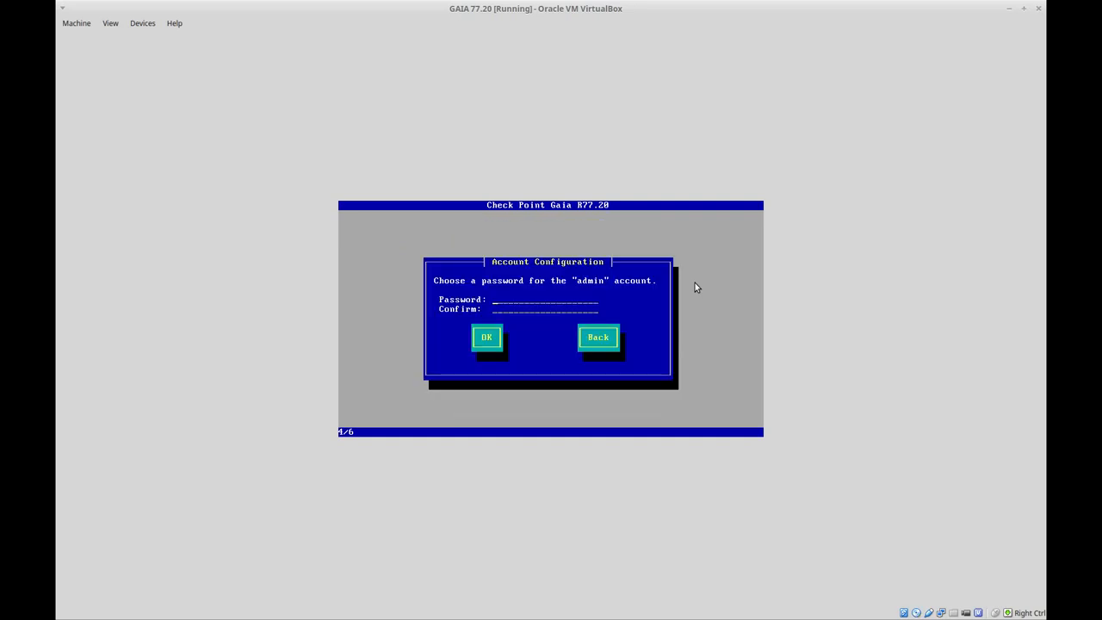
Step: Enter the admin password in both password fields and accept it
text(*)
key(BackSpace)
text(********)
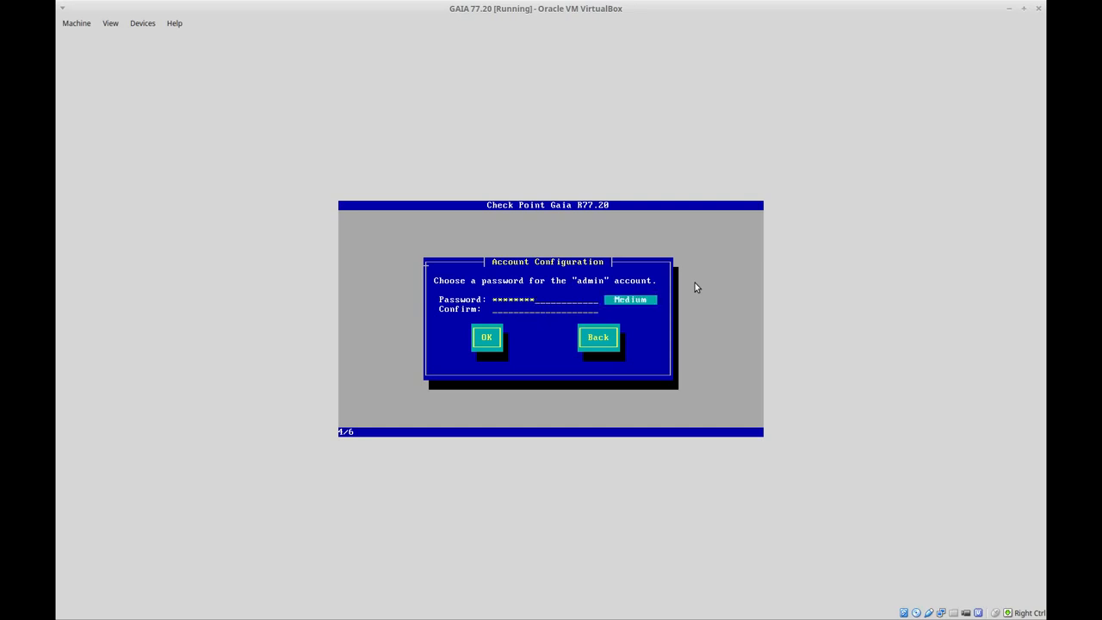
text(**********)
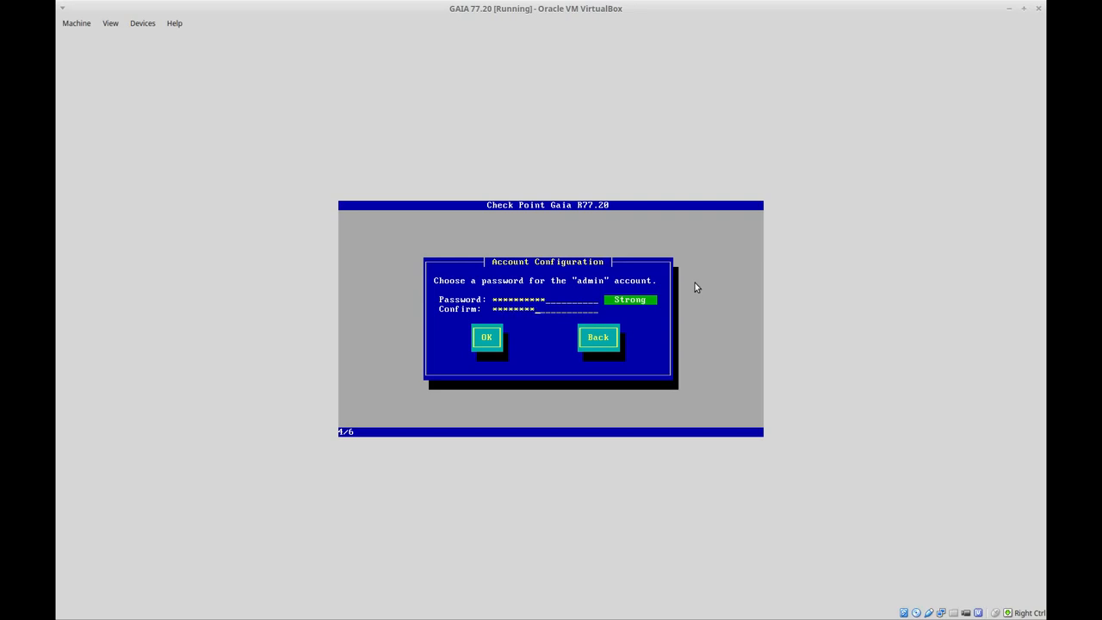
text(**)
key(Tab)
key(Return)
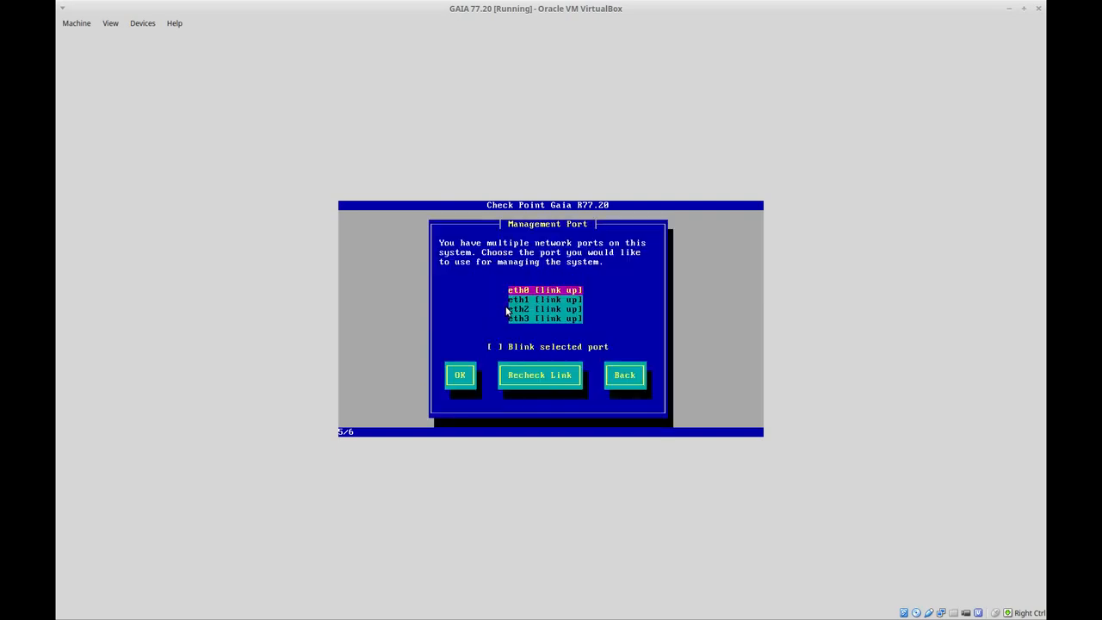
Step: Select eth0 from the port list as the management interface and confirm
key(Down)
key(Down)
key(Down)
key(Up)
key(Up)
key(Up)
key(Tab)
key(Tab)
key(Tab)
key(Tab)
key(Tab)
key(Tab)
key(Tab)
key(Tab)
key(Tab)
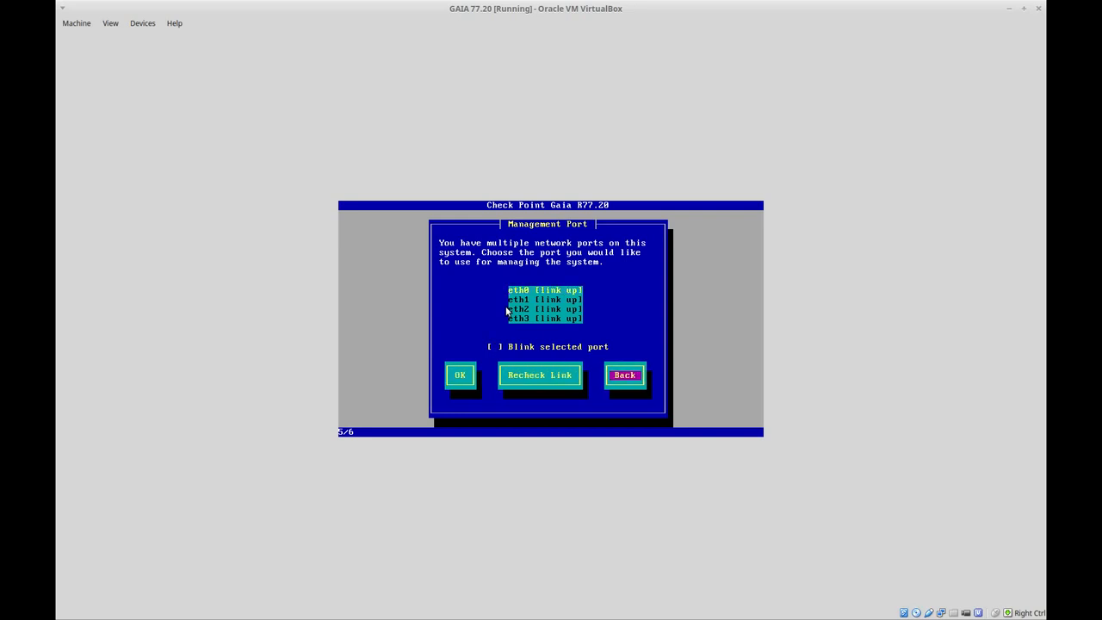
key(Tab)
key(Tab)
key(Tab)
key(Tab)
key(Tab)
key(Tab)
key(Tab)
key(Tab)
key(Tab)
key(Tab)
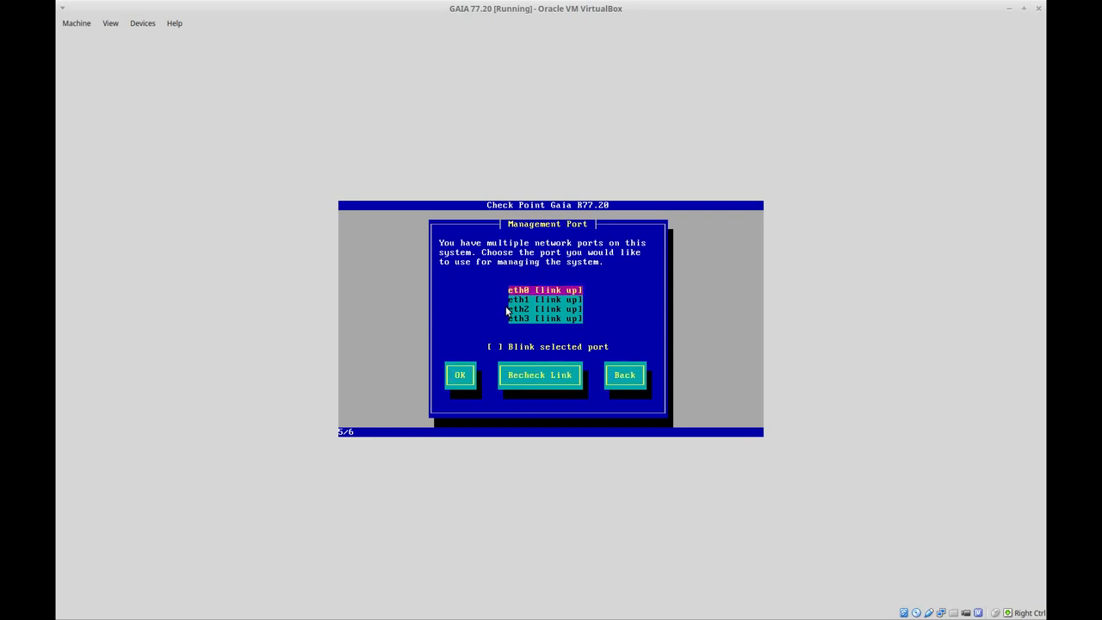
key(Tab)
key(Tab)
key(Return)
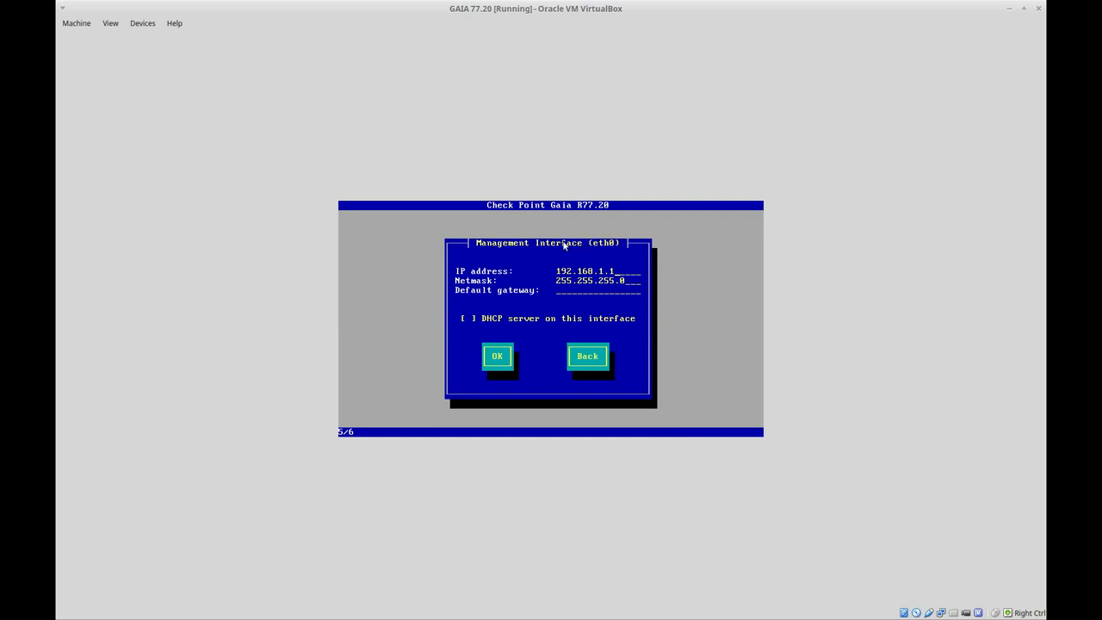
Step: Set eth0's IP to 10.10.10.101 and default gateway to 10.10.10.1, then accept the settings
key(Tab)
key(Tab)
key(Tab)
key(Tab)
key(Tab)
key(Tab)
key(Tab)
key(Tab)
key(Tab)
key(Tab)
key(BackSpace)
key(BackSpace)
key(BackSpace)
key(BackSpace)
key(BackSpace)
key(BackSpace)
key(BackSpace)
key(BackSpace)
key(BackSpace)
key(BackSpace)
key(BackSpace)
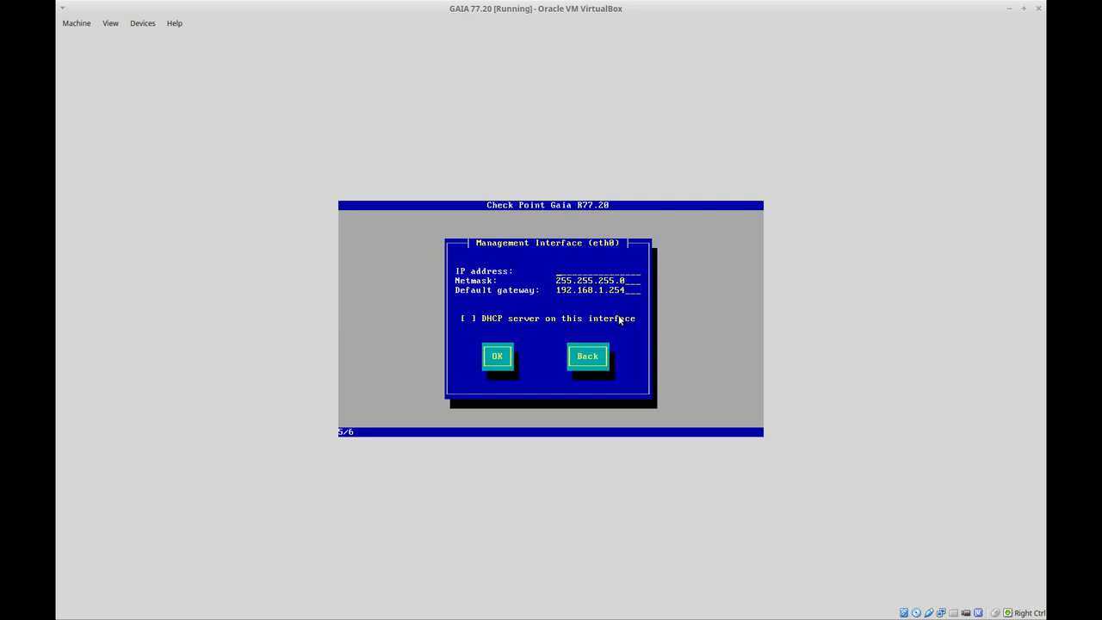
text(10.10.10.)
text(101)
key(BackSpace)
key(BackSpace)
key(BackSpace)
key(BackSpace)
key(BackSpace)
key(BackSpace)
key(BackSpace)
key(BackSpace)
key(BackSpace)
key(BackSpace)
key(BackSpace)
key(BackSpace)
key(BackSpace)
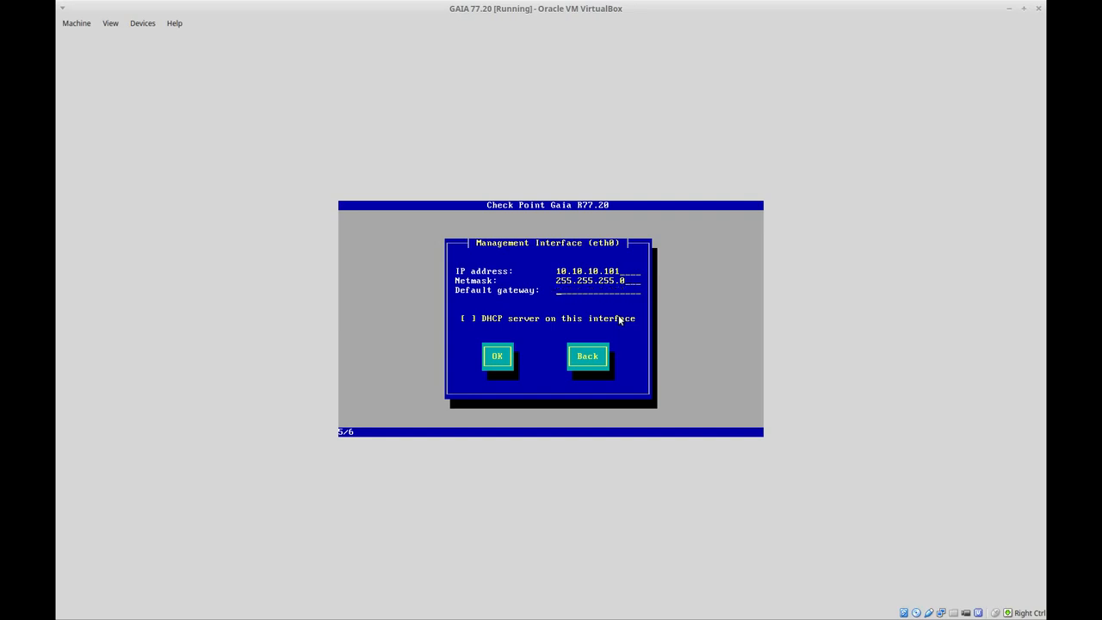
text(10.10.10.1)
key(Tab)
key(Tab)
key(Return)
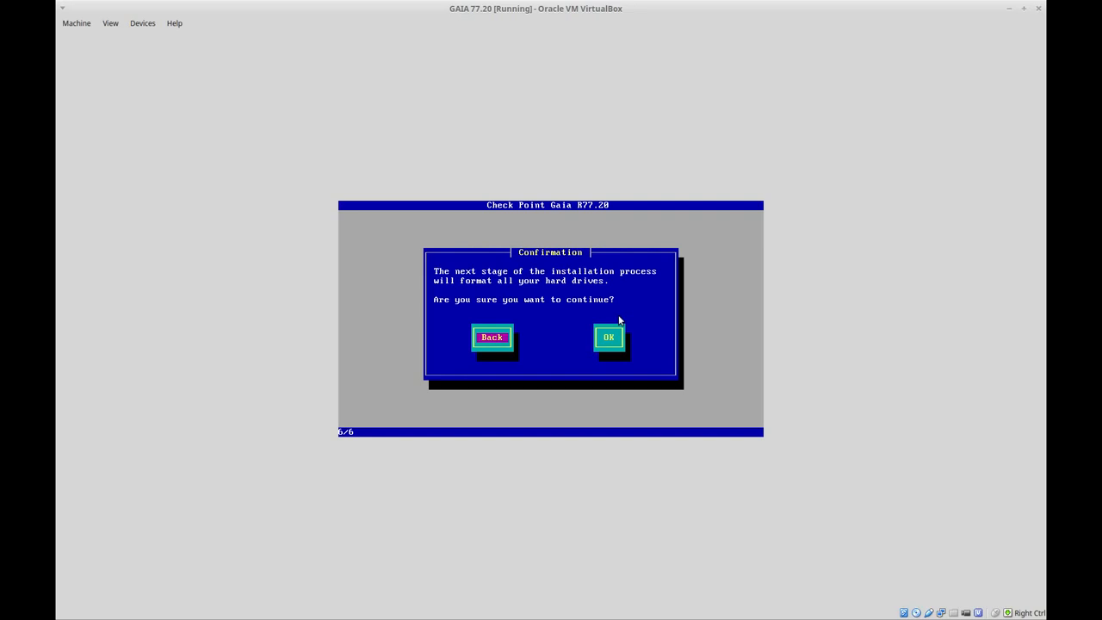
Step: Confirm formatting the hard drives to start the Gaia R77.20 installation
key(Tab)
key(Return)
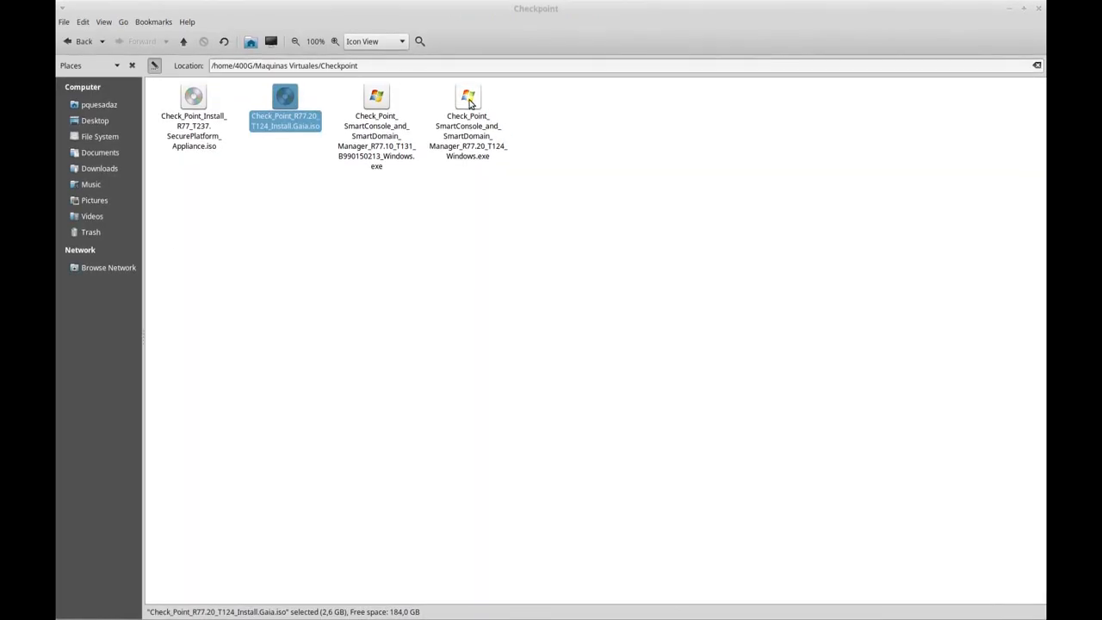
Step: Select the R77.20 SmartConsole installer in the Checkpoint folder, then minimize the file manager
click(463, 299)
click(470, 101)
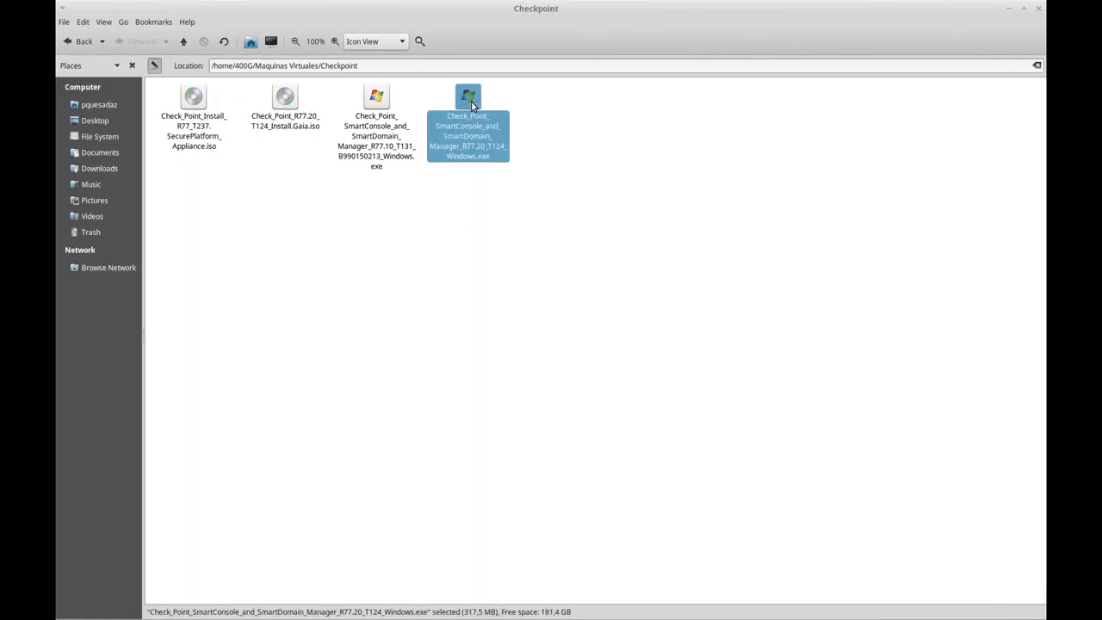
click(552, 220)
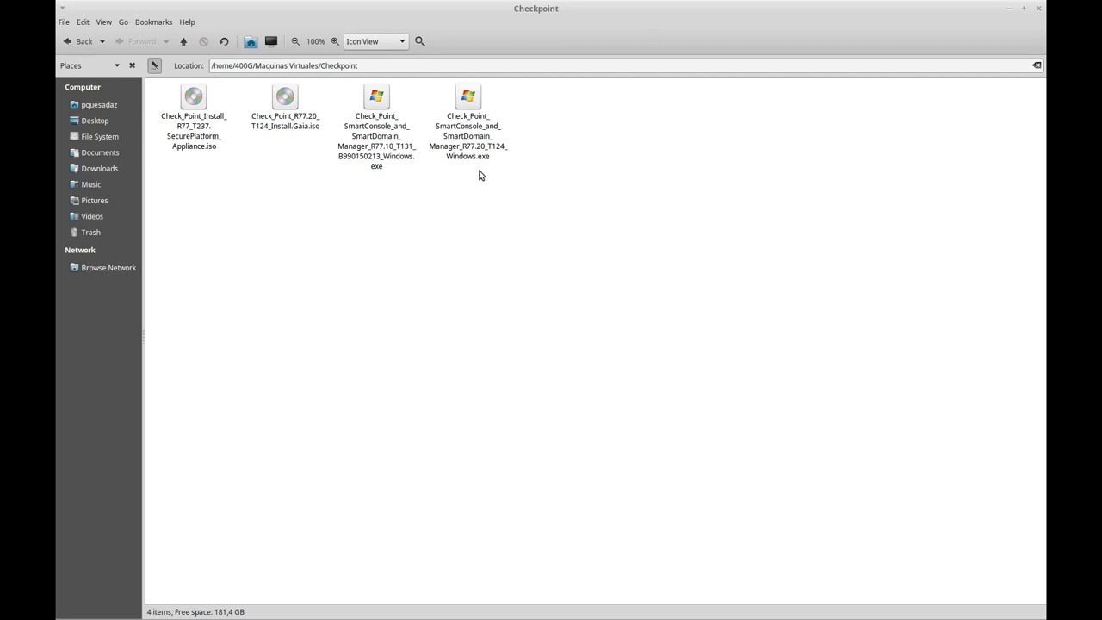
click(476, 108)
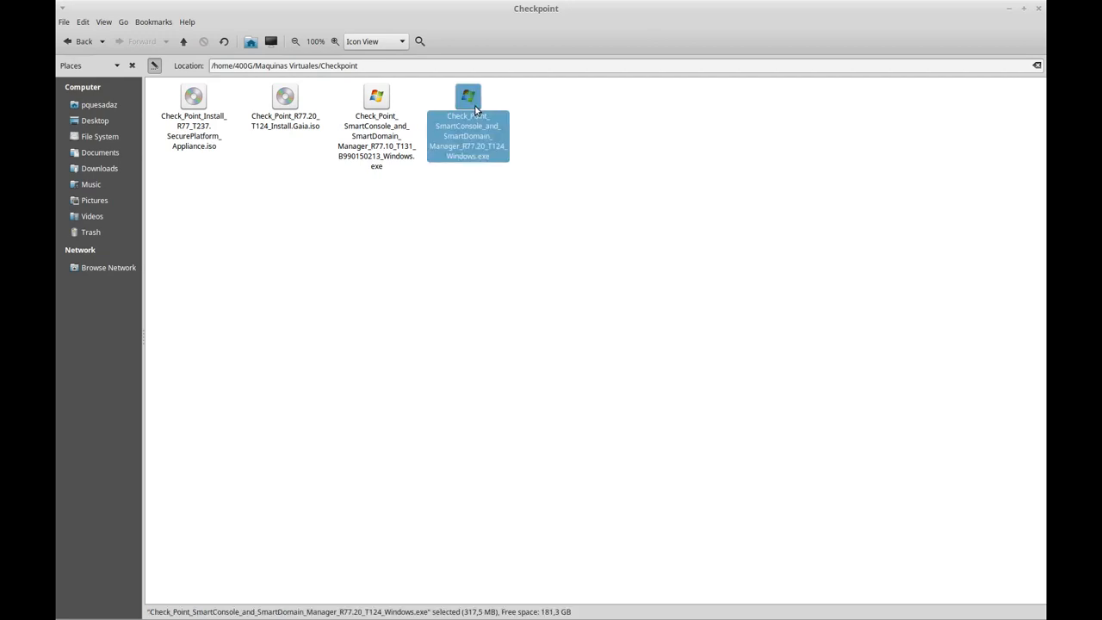
click(555, 259)
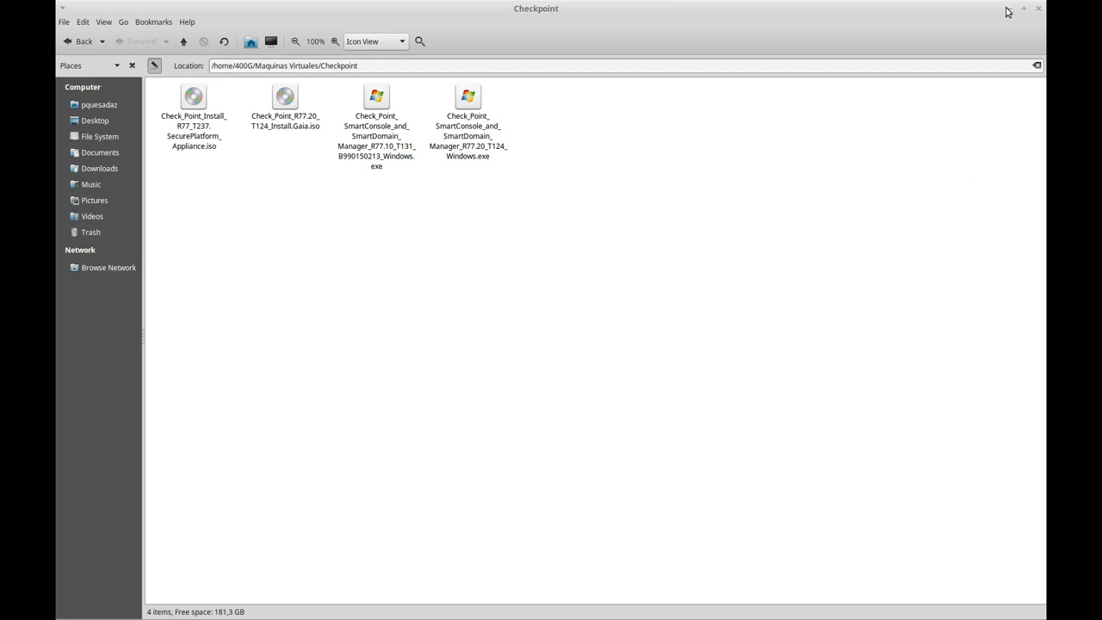
click(476, 121)
click(482, 221)
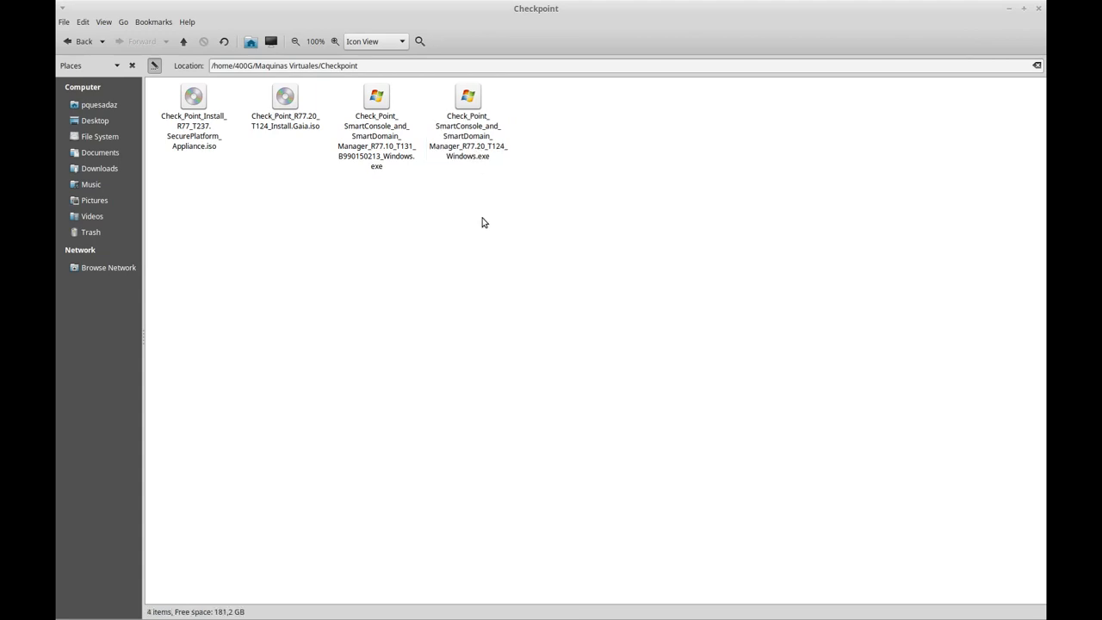
click(1009, 9)
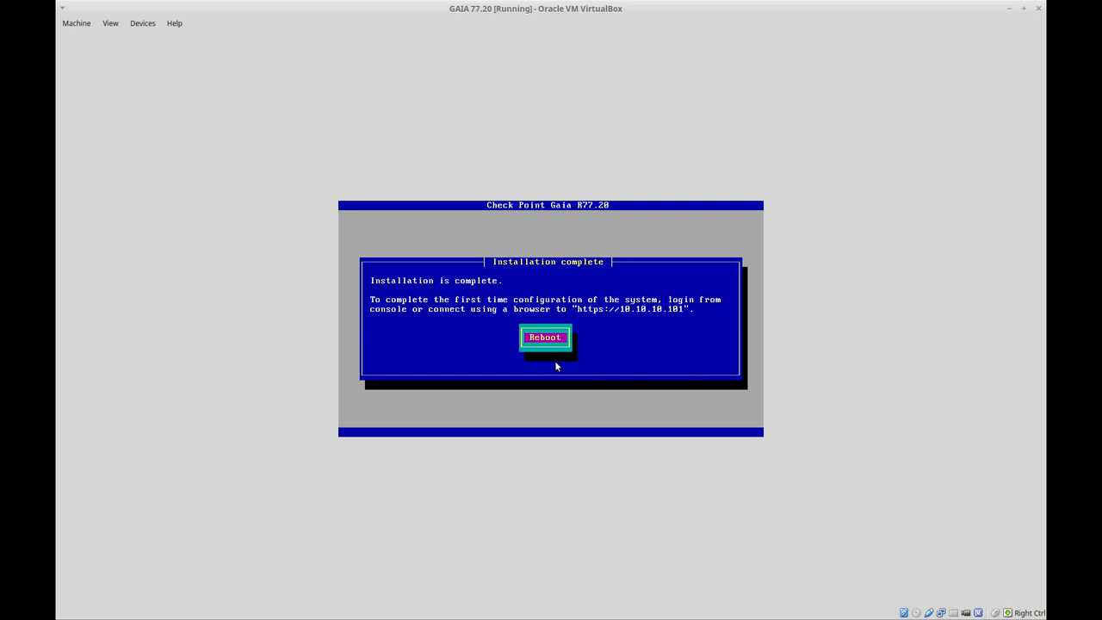
Step: Reboot the newly installed Gaia system to reach the console login prompt
key(Return)
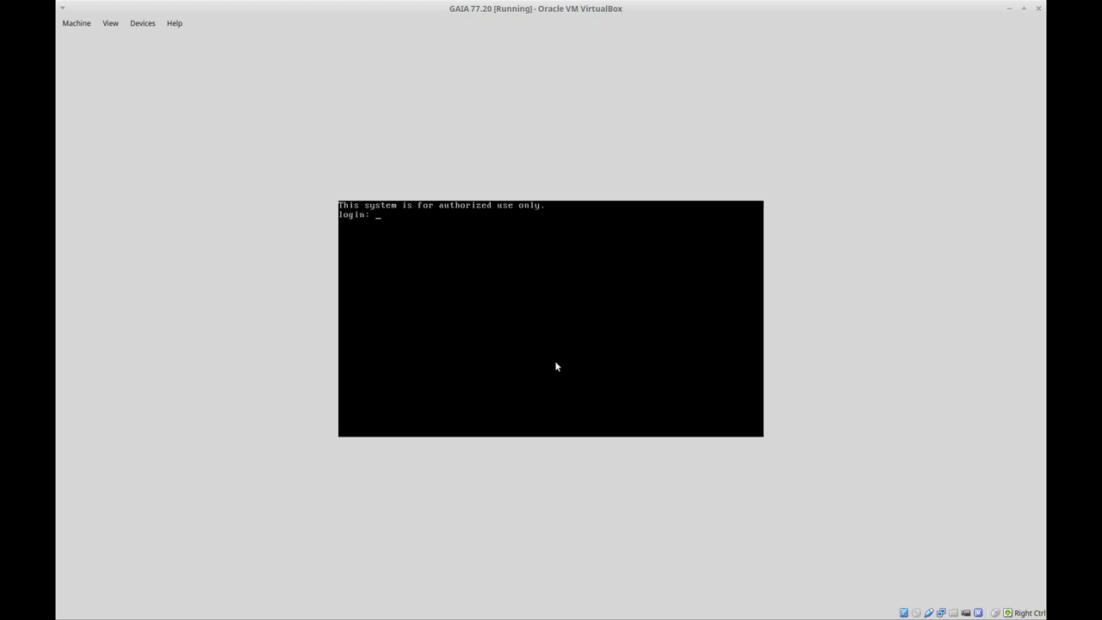
Step: Log in to the Gaia console as admin and try the ifconfig command
text(admin)
key(Return)
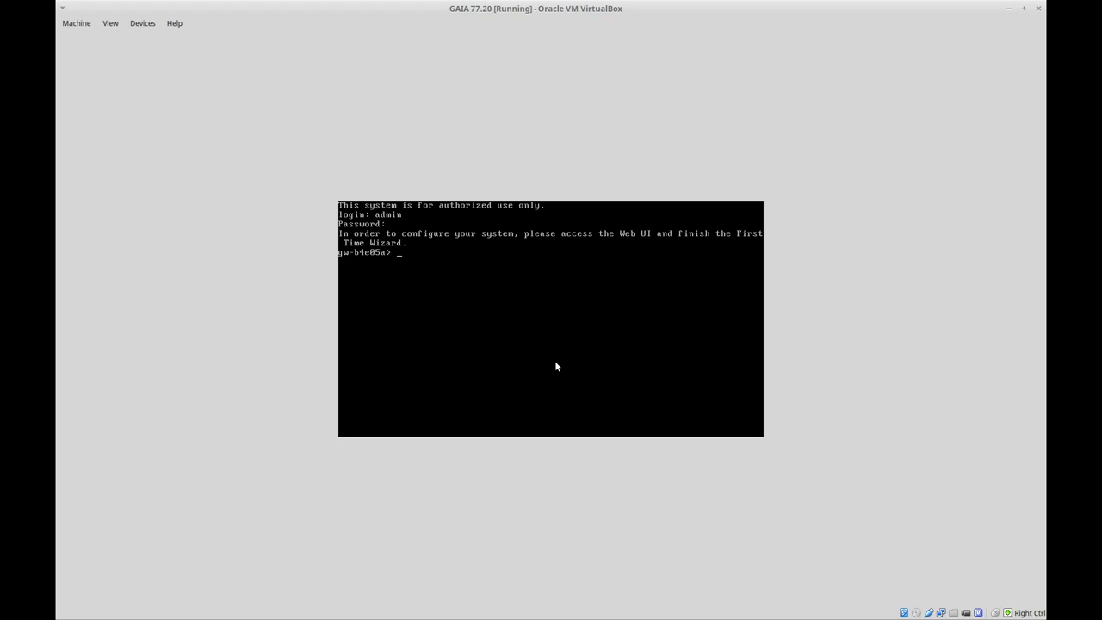
text(ifconfig)
key(Return)
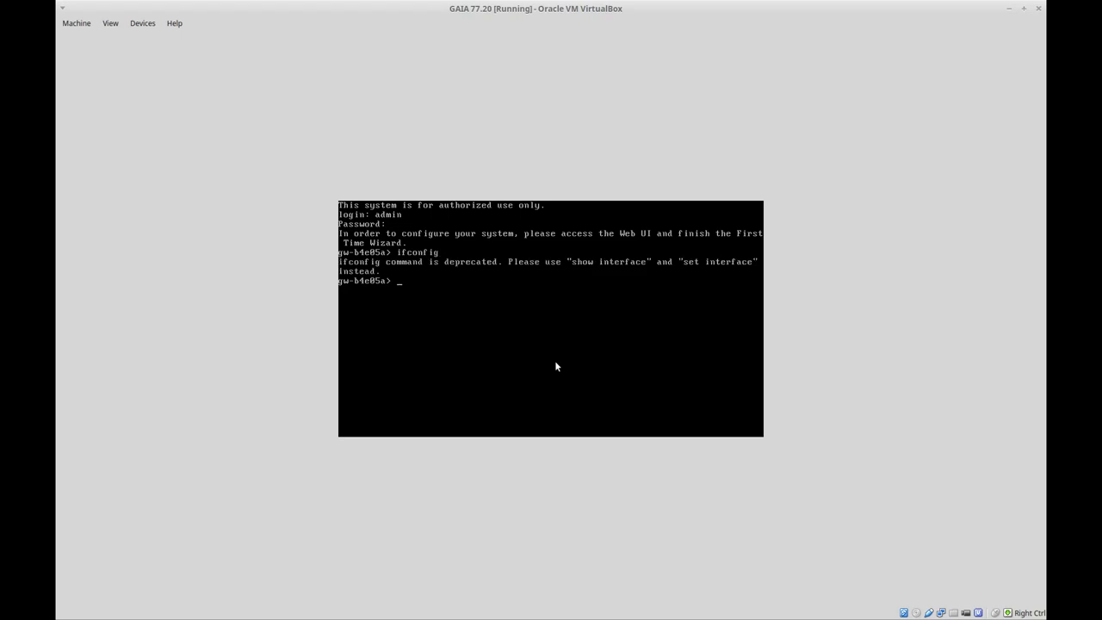
Step: Enter 'show interface eth0' using Tab completion to display eth0's details
text(show int)
key(Tab)
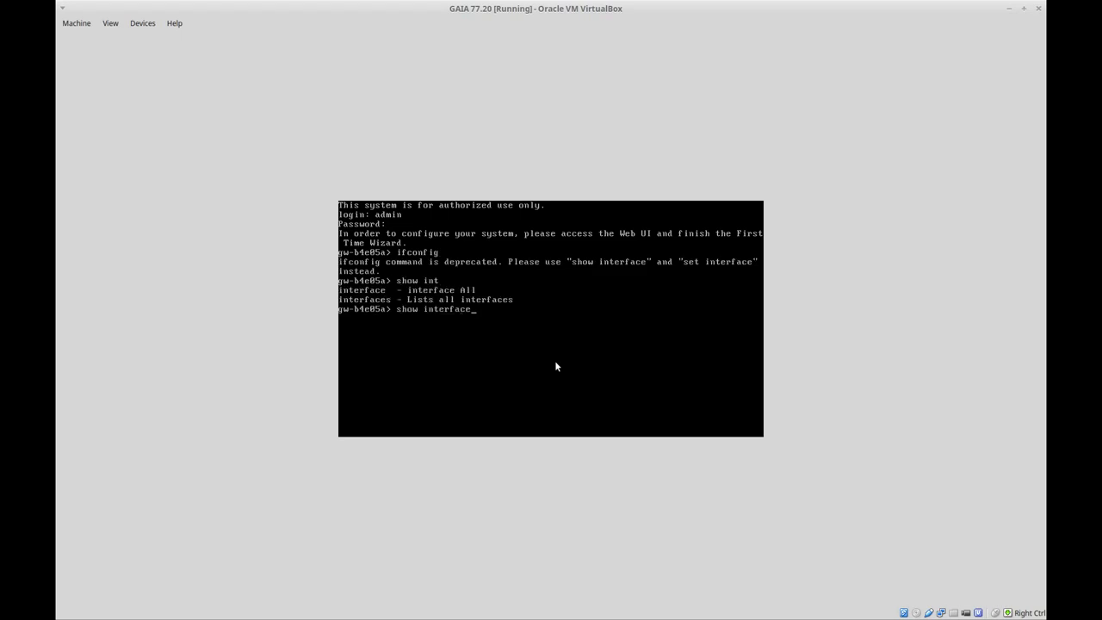
text(eth0)
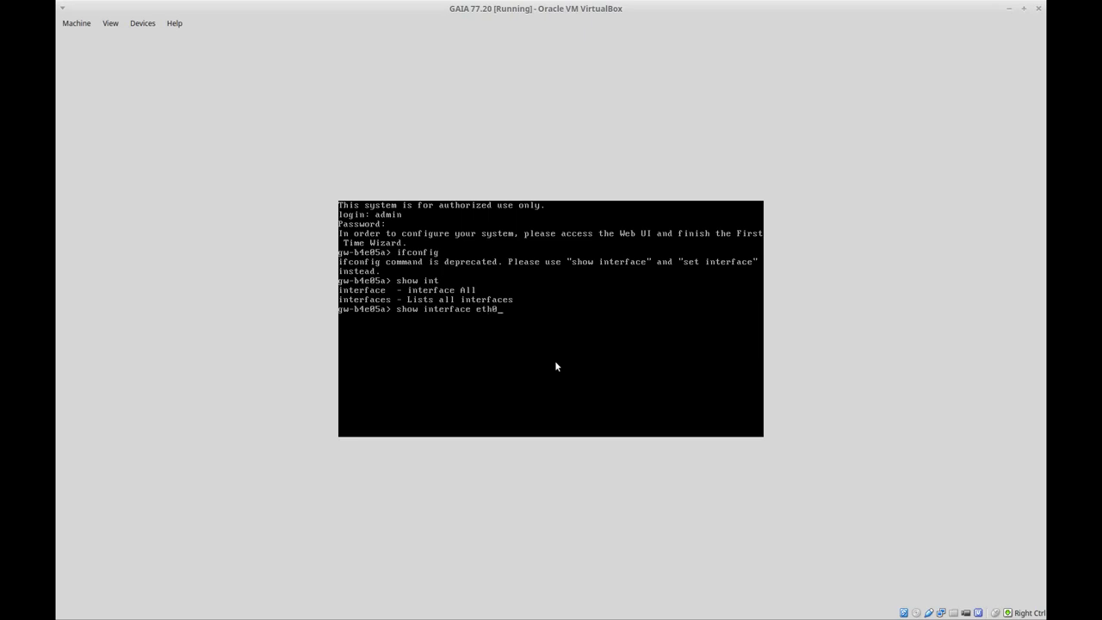